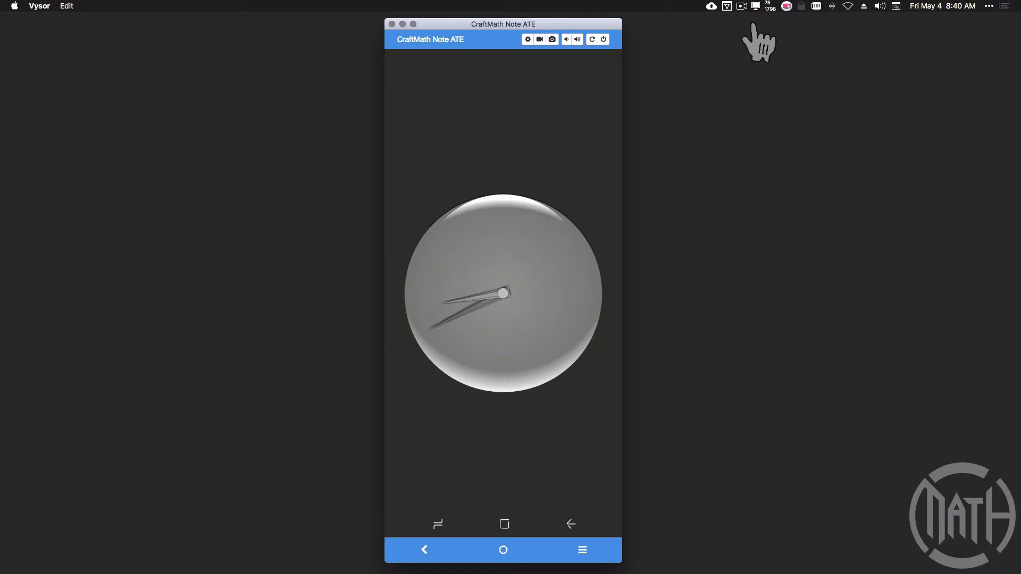
Toggle the bubble's glass shading off and back on, then cycle its content to the MATH logo
left_click(488, 324)
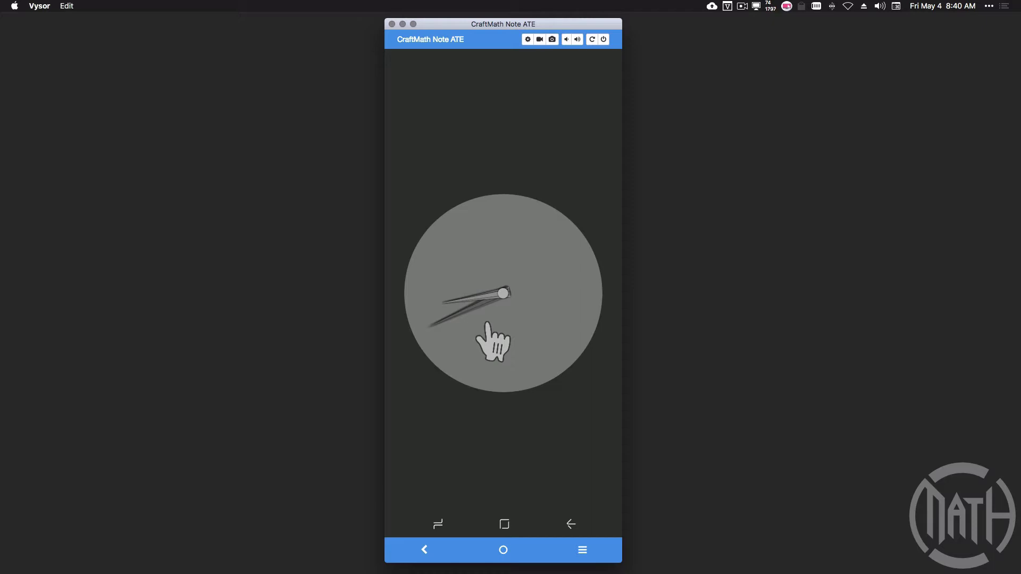
left_click(487, 323)
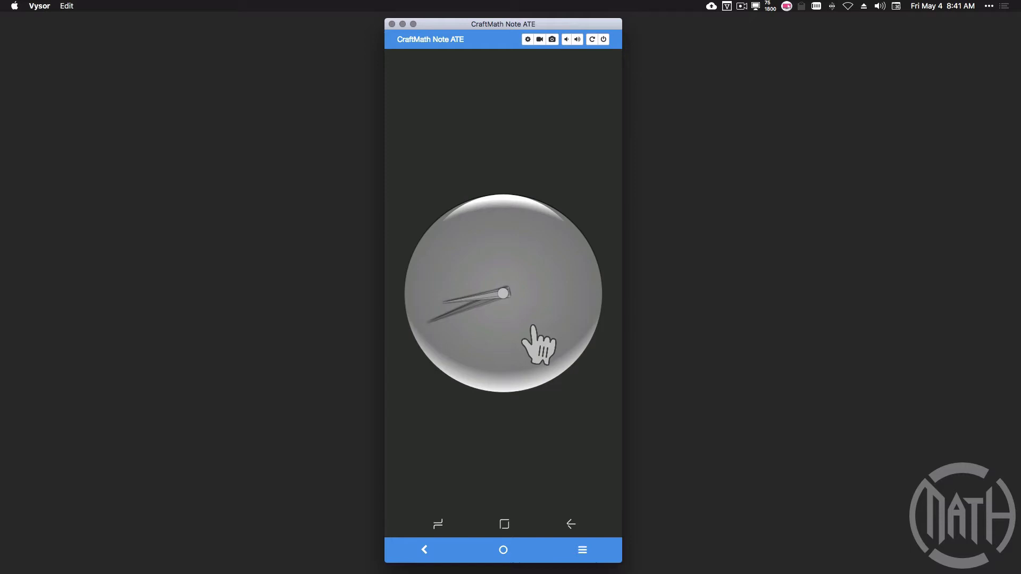
left_click(512, 278)
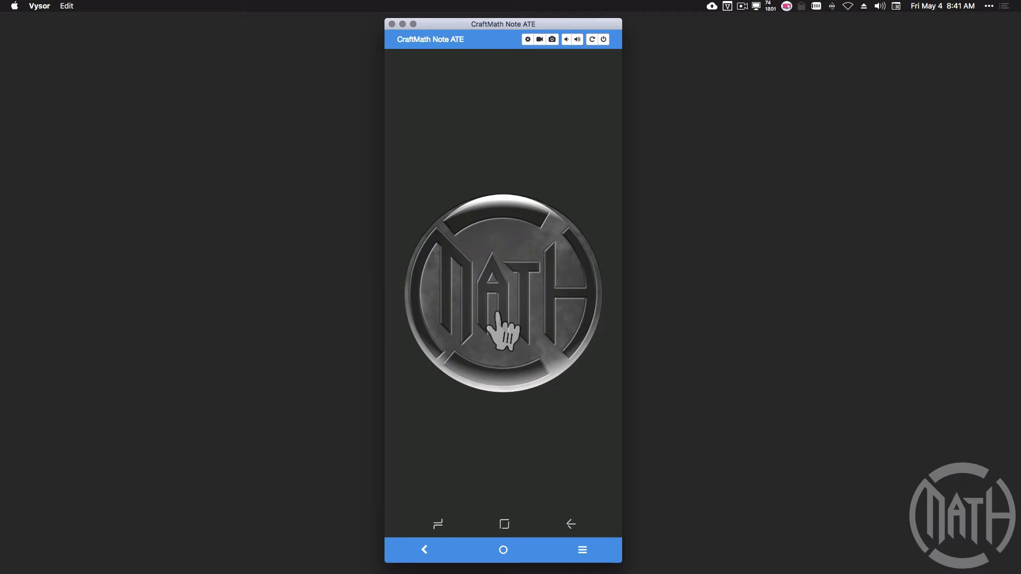
left_click(496, 314)
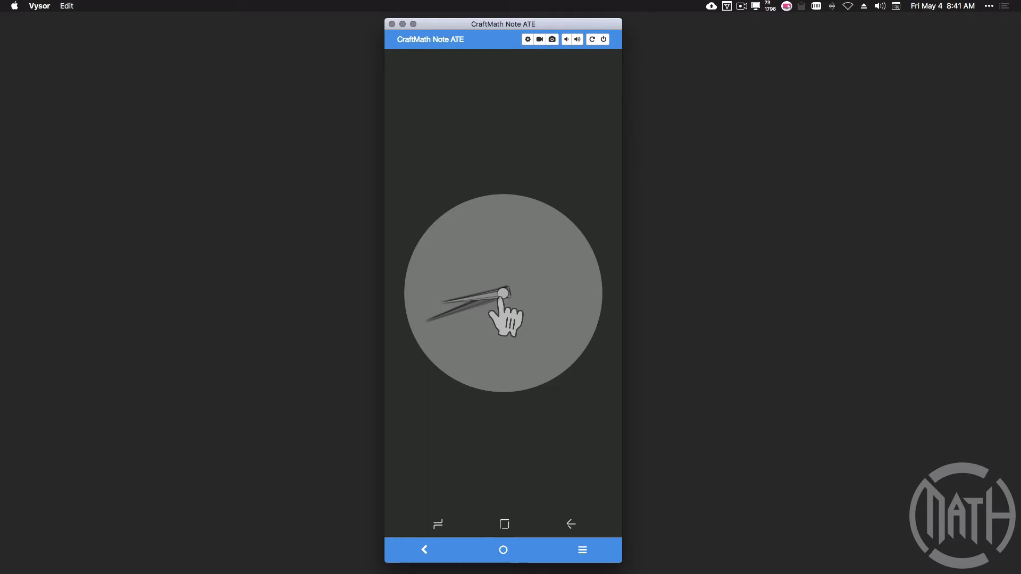
left_click(502, 301)
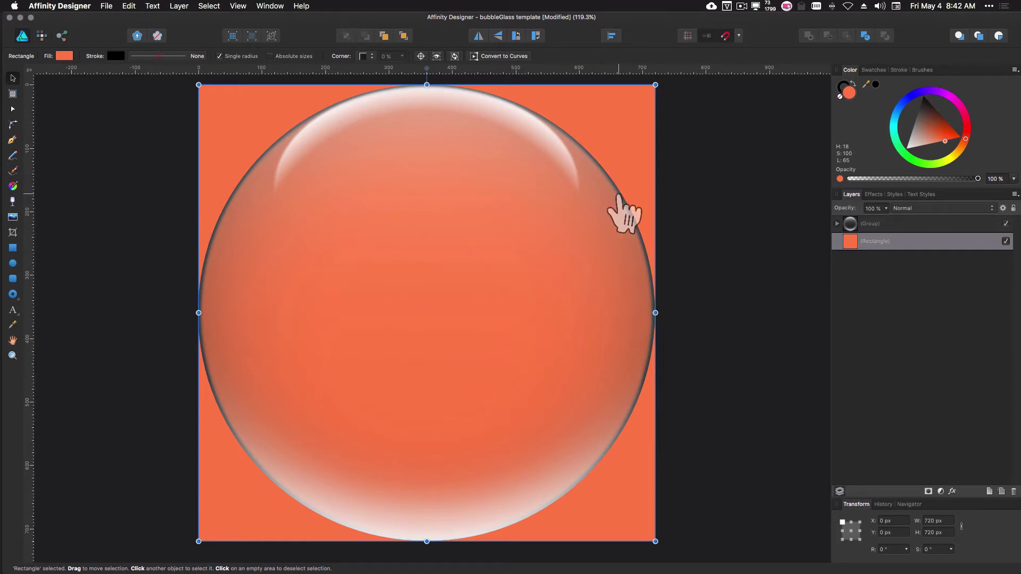
Shift the orange backdrop rectangle's hue toward purple on the Color panel ring
left_click_drag(954, 100, 932, 162)
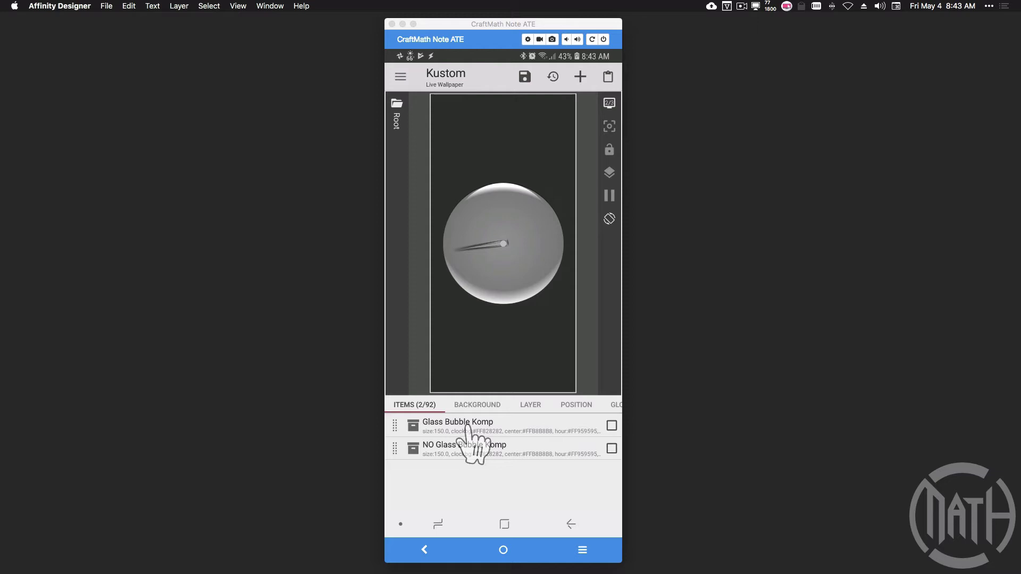
Bring the phone mirror forward and open Glass Bubble Komp from the Items list
left_click(444, 425)
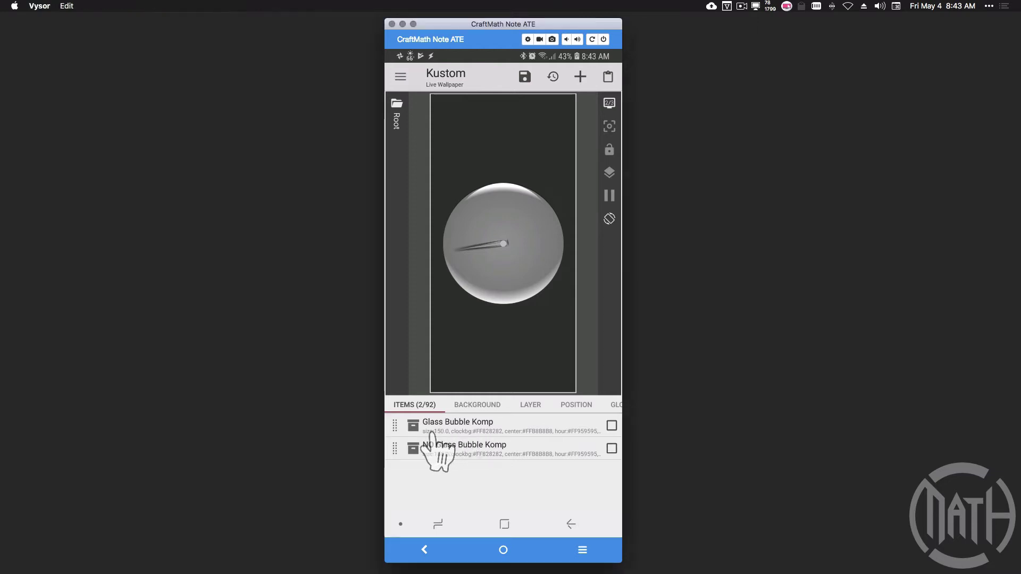
left_click(433, 428)
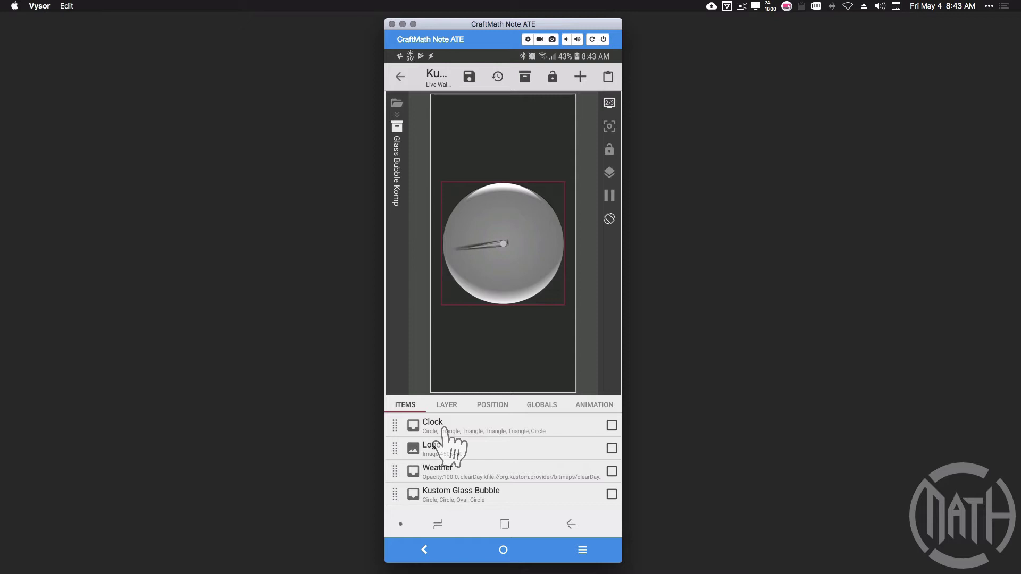
In the komp's GLOBALS, set which to weather and cycle the preview bubble to the MATH logo
left_click(534, 404)
left_click(472, 426)
scroll(481, 463, "down", 2)
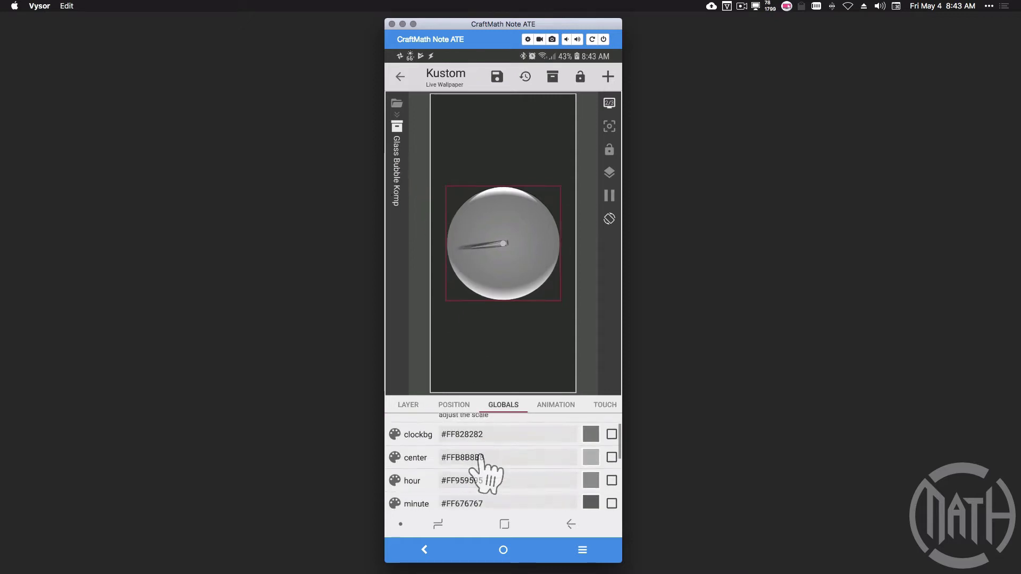
scroll(481, 462, "down", 5)
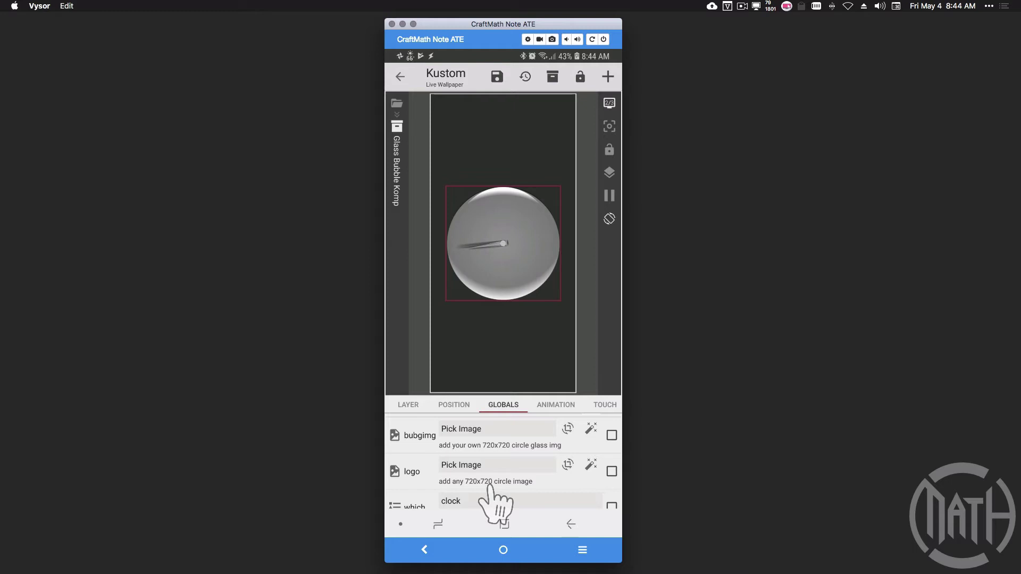
left_click(537, 250)
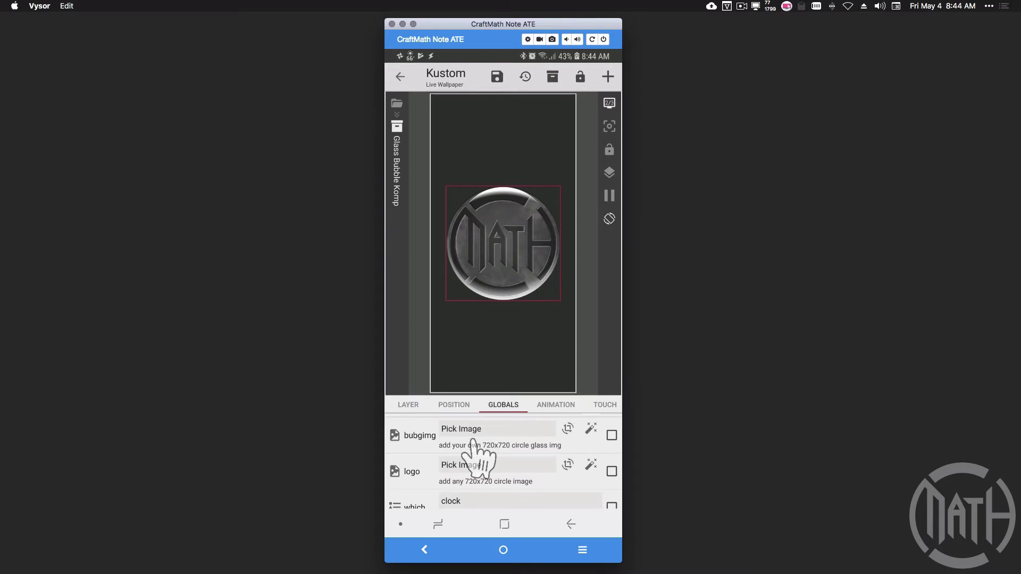
scroll(477, 457, "down", 2)
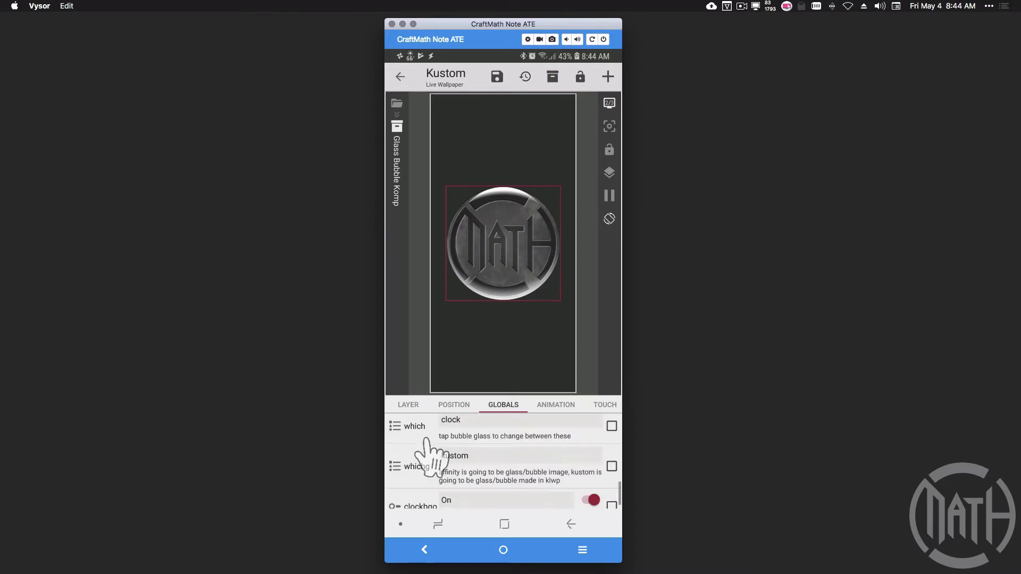
left_click(458, 425)
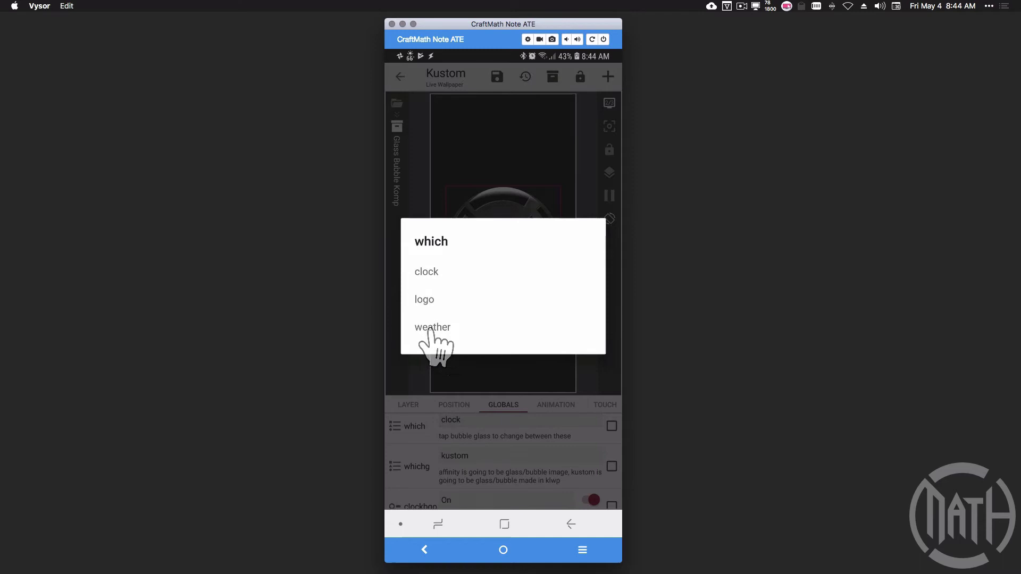
left_click(433, 328)
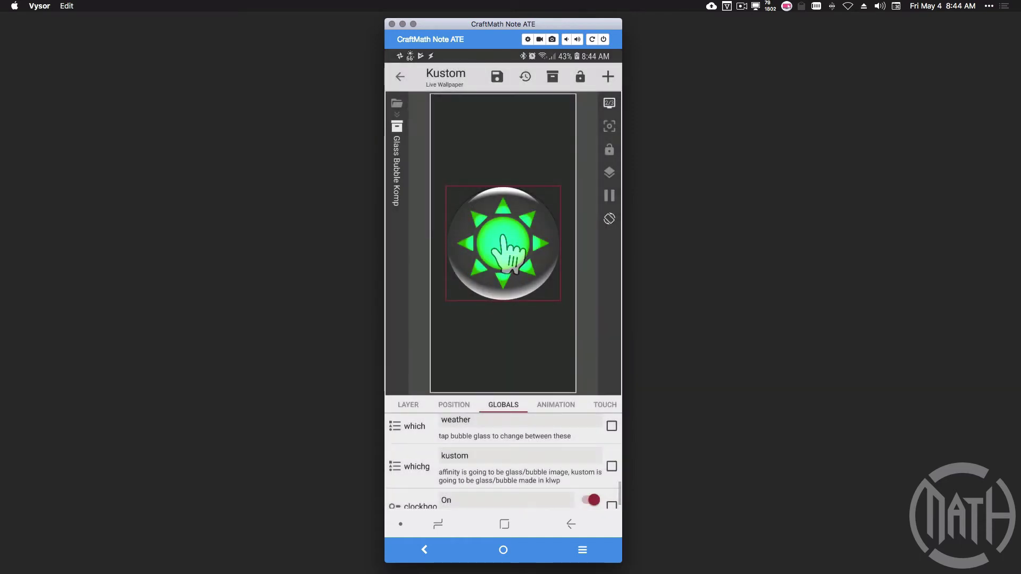
left_click(507, 255)
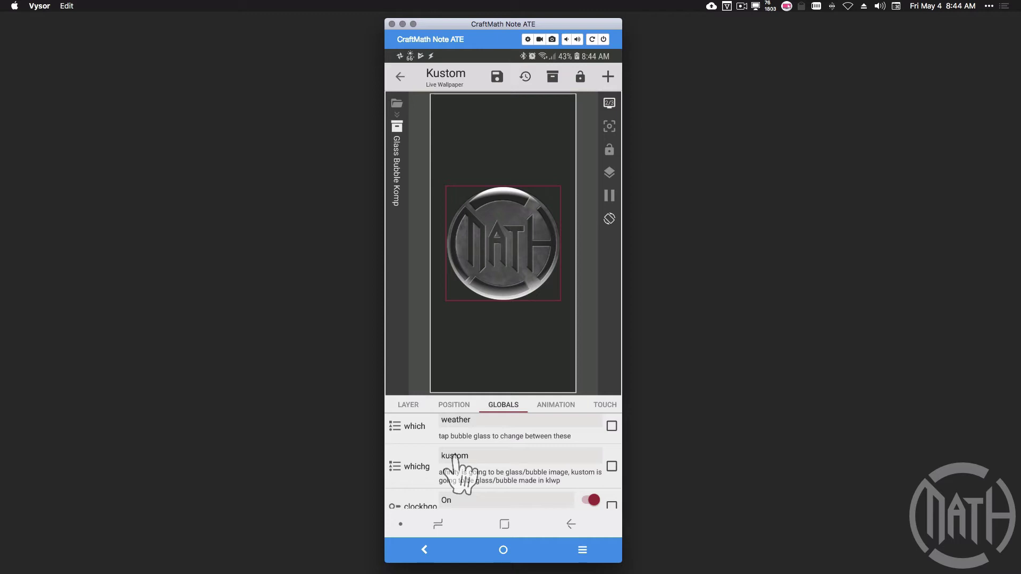
Set the whichg global to affinity, then cycle the preview bubble past the sun back to the clock
left_click(459, 475)
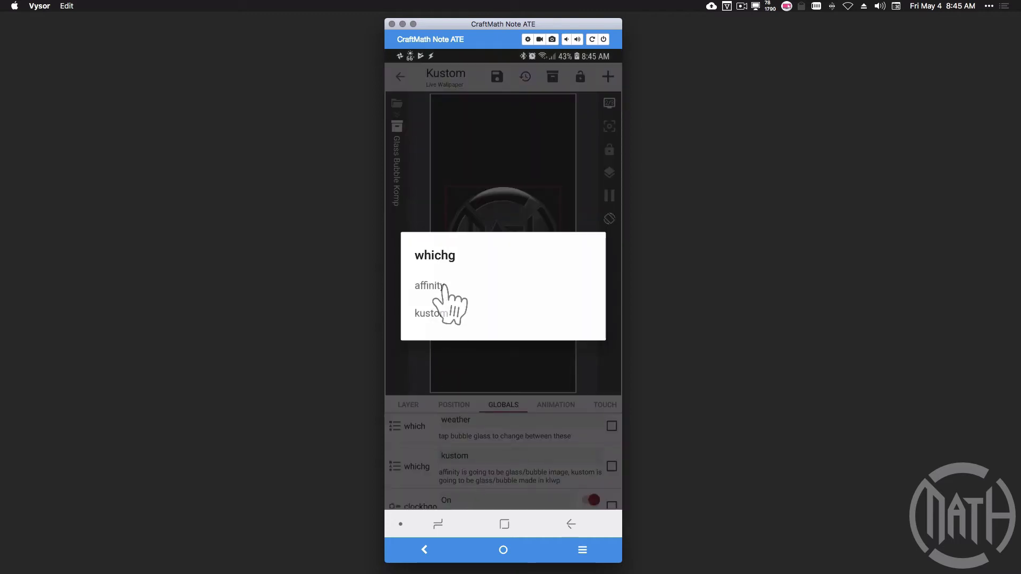
left_click(443, 287)
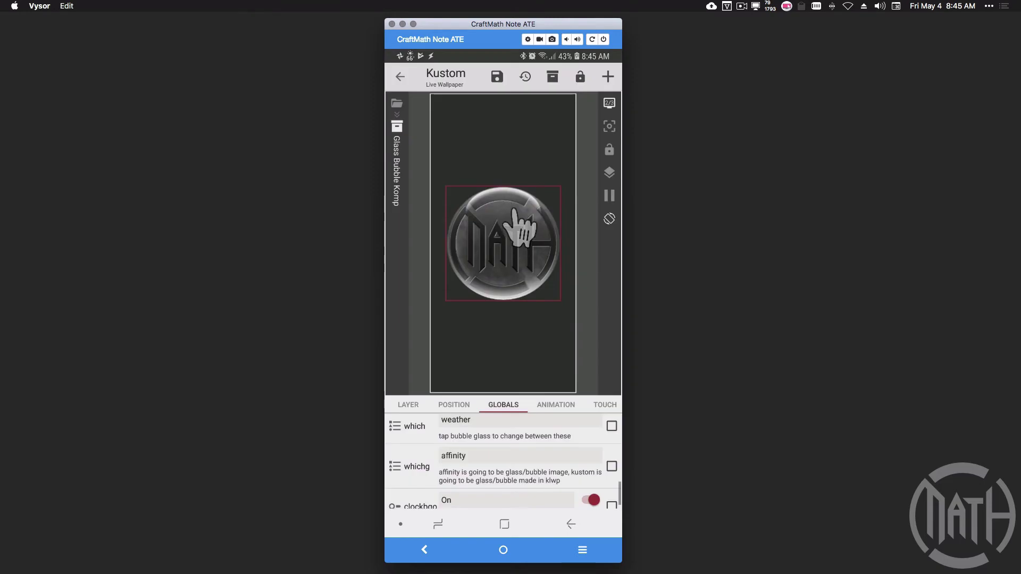
left_click(443, 457)
left_click(441, 318)
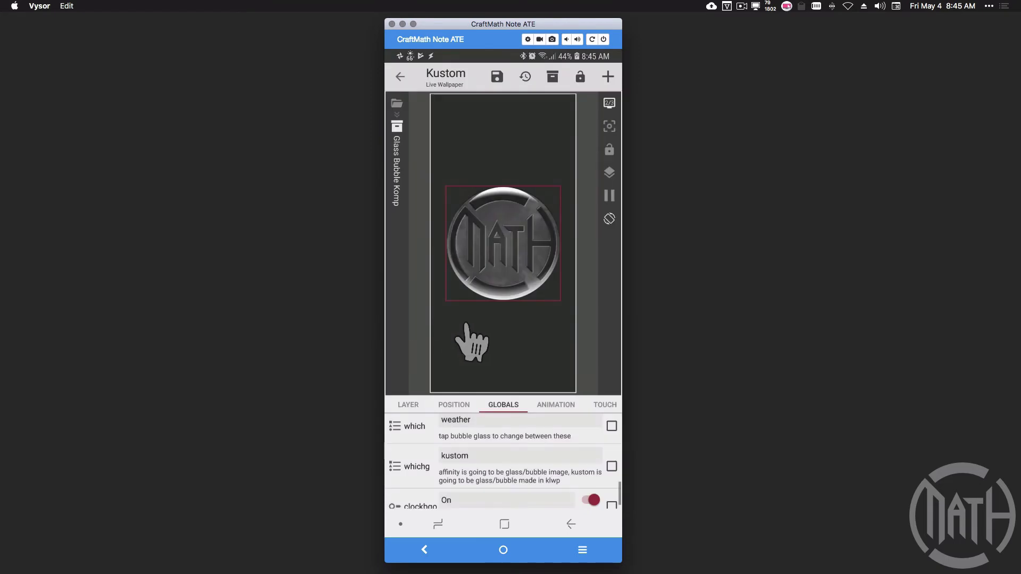
left_click(448, 466)
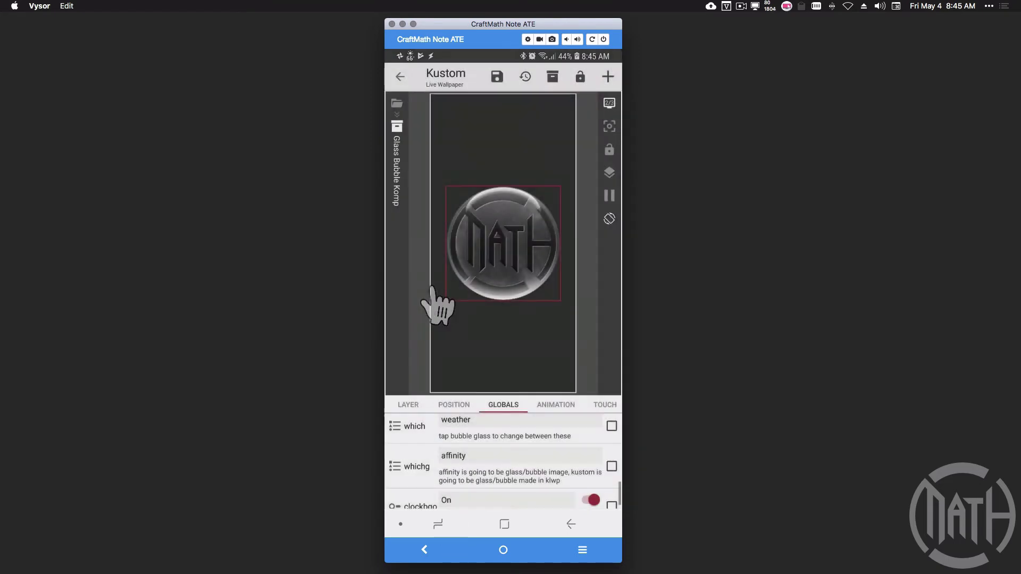
left_click(495, 239)
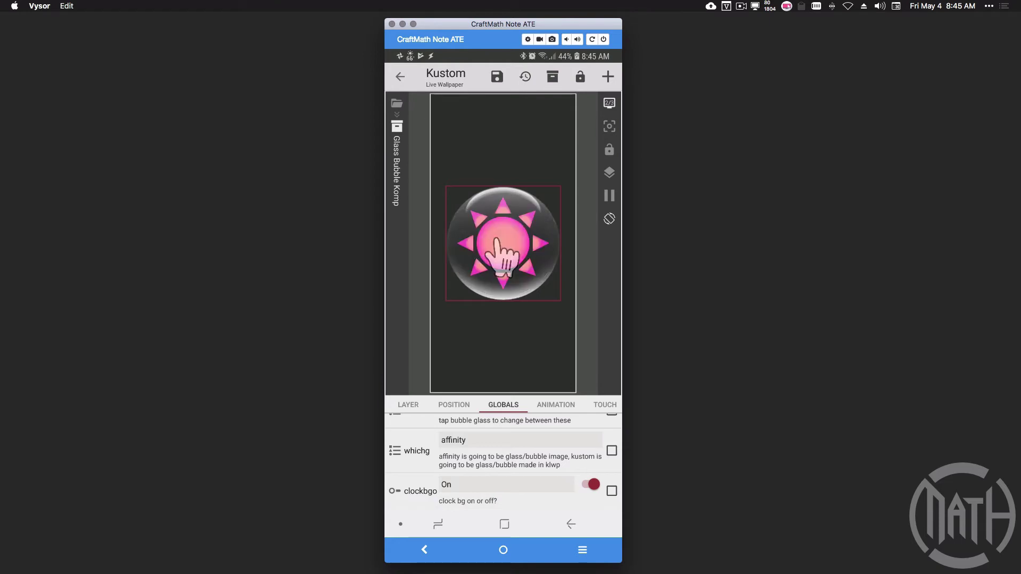
left_click(495, 239)
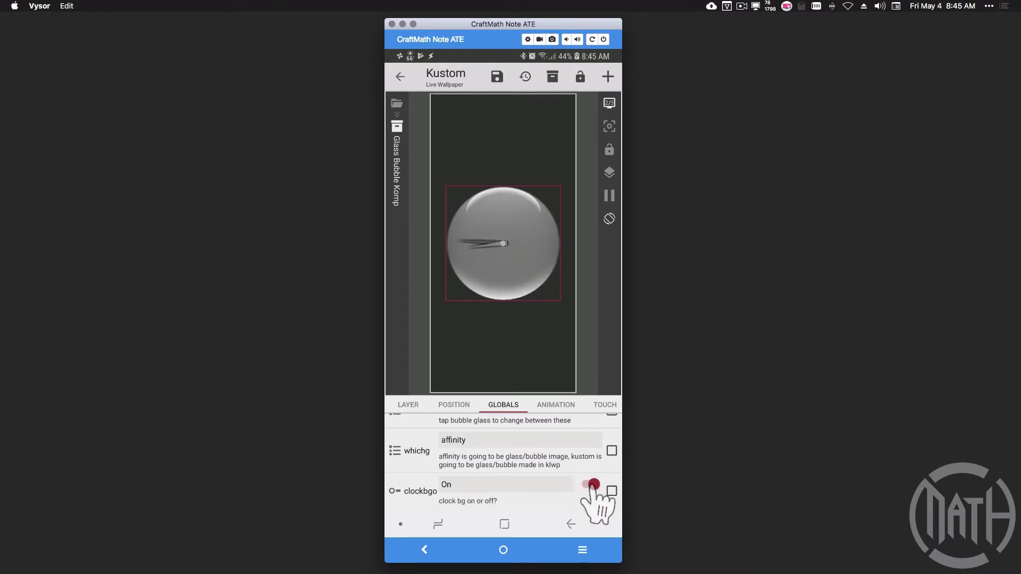
left_click(592, 484)
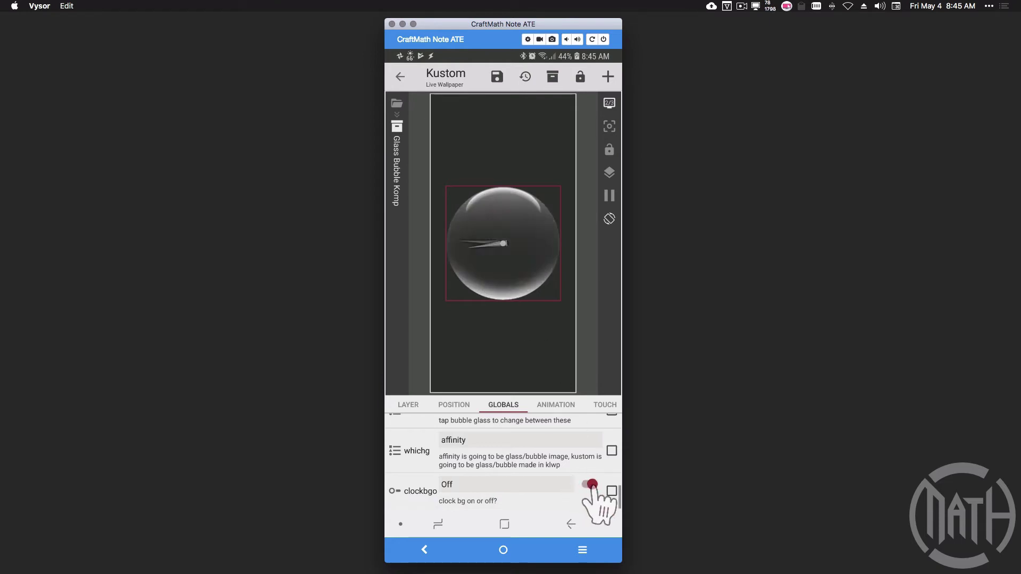
left_click(521, 248)
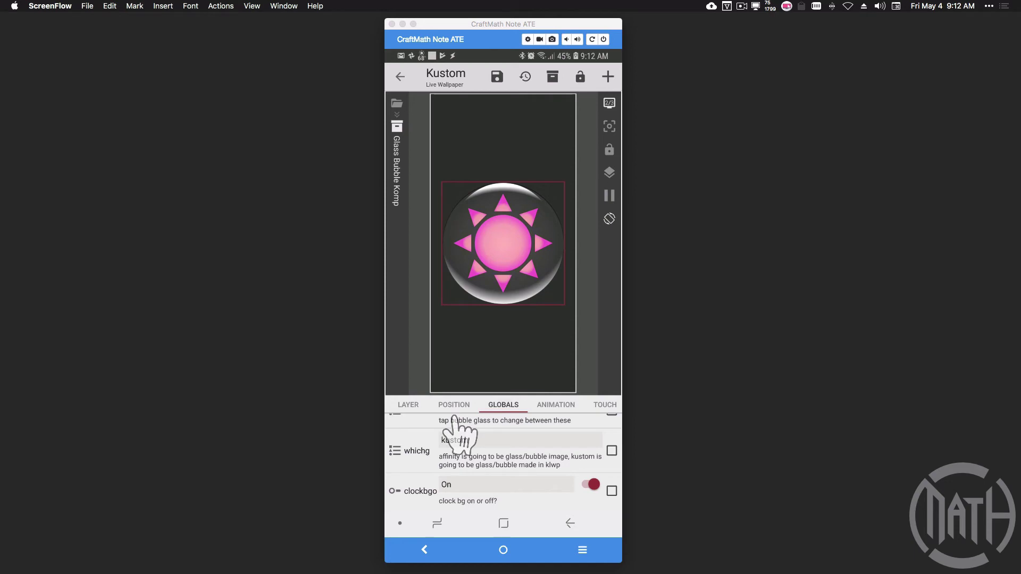
Inspect Kustom Glass Bubble's Main Stroke PAINT and FX tabs, then go back to Root's BACKGROUND
left_click(568, 524)
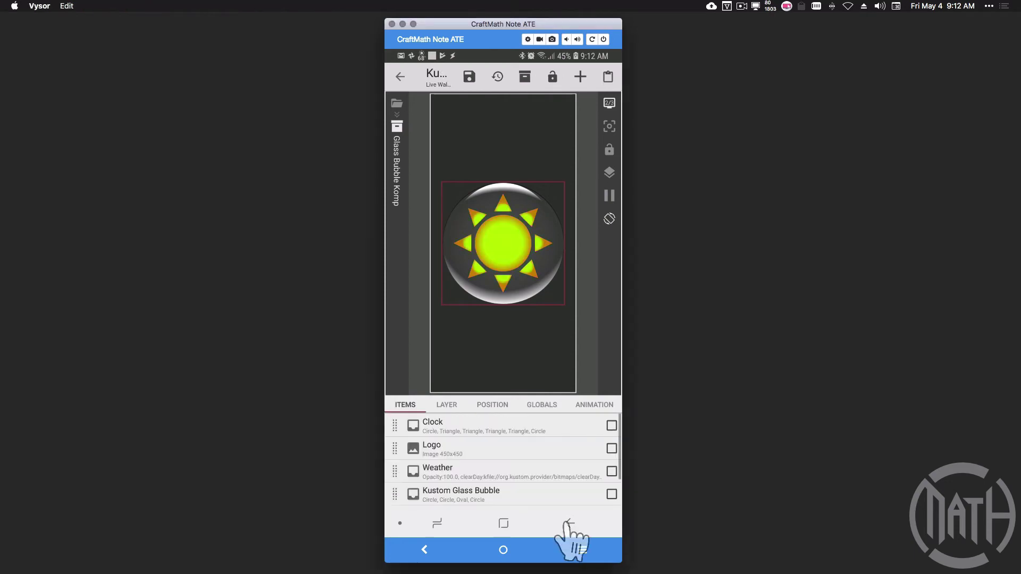
left_click(453, 495)
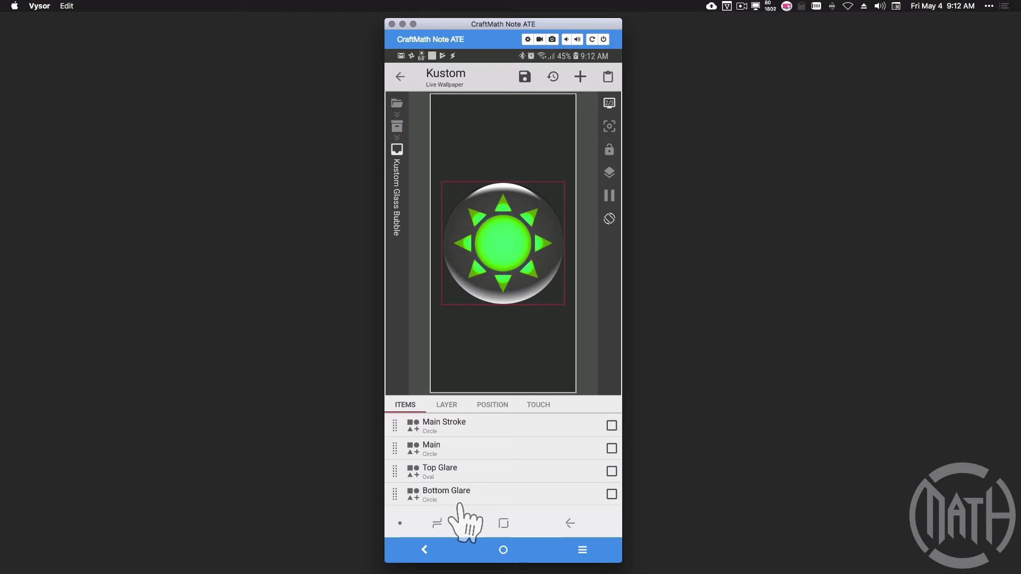
left_click(456, 426)
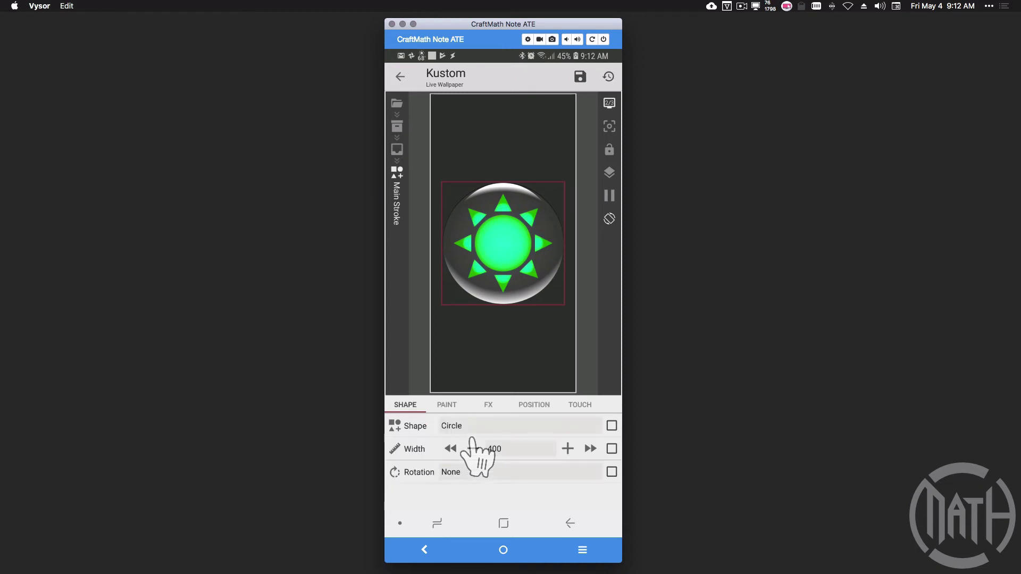
left_click_drag(479, 442, 454, 441)
left_click_drag(590, 456, 476, 452)
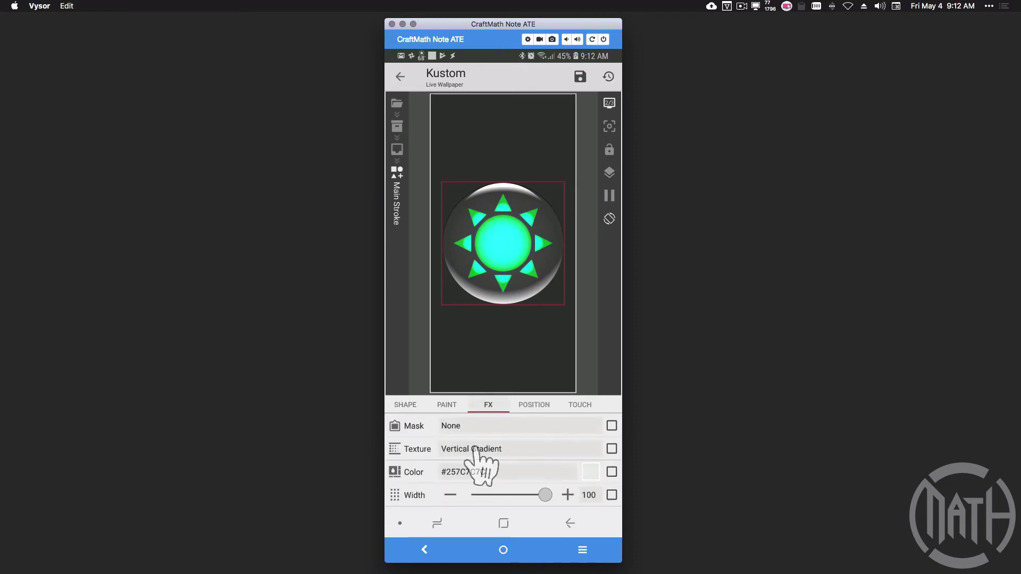
left_click(569, 526)
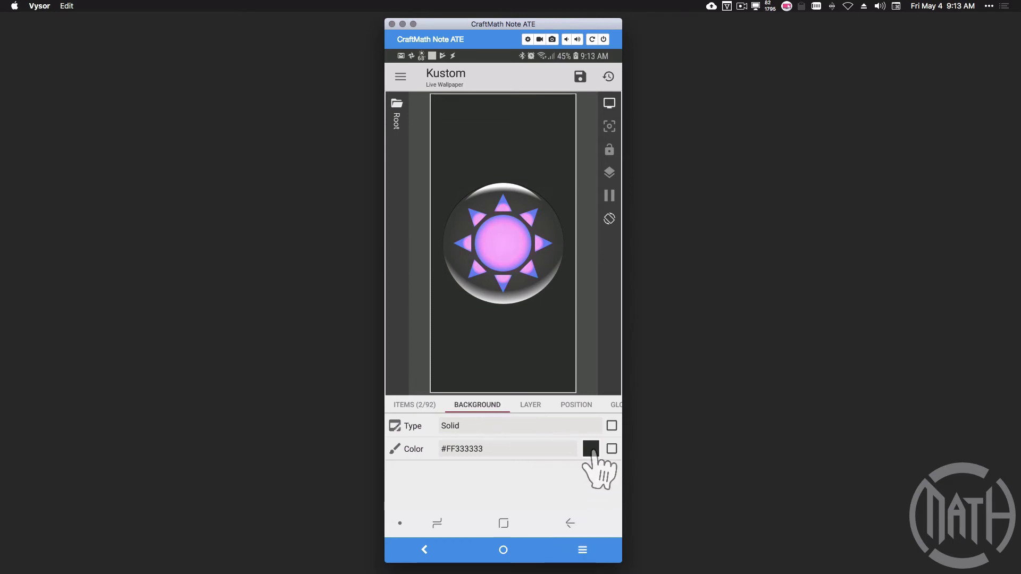
Make the wallpaper background cyan and set Main Stroke's gradient offset to 32
left_click(591, 449)
left_click(603, 262)
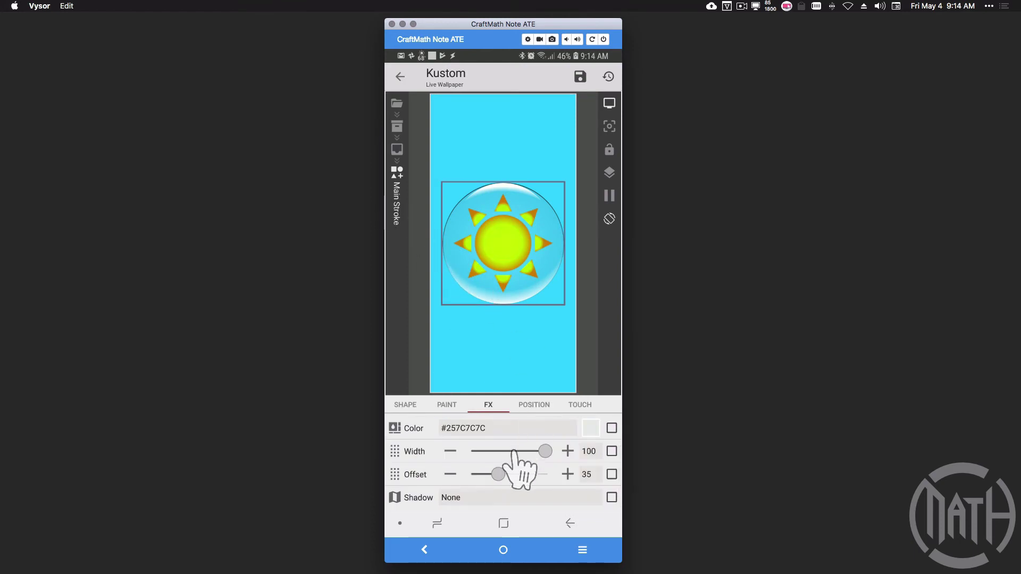
mouse_move(498, 472)
left_mouse_down()
mouse_move(592, 473)
mouse_move(448, 472)
mouse_move(555, 475)
mouse_move(495, 473)
left_mouse_up()
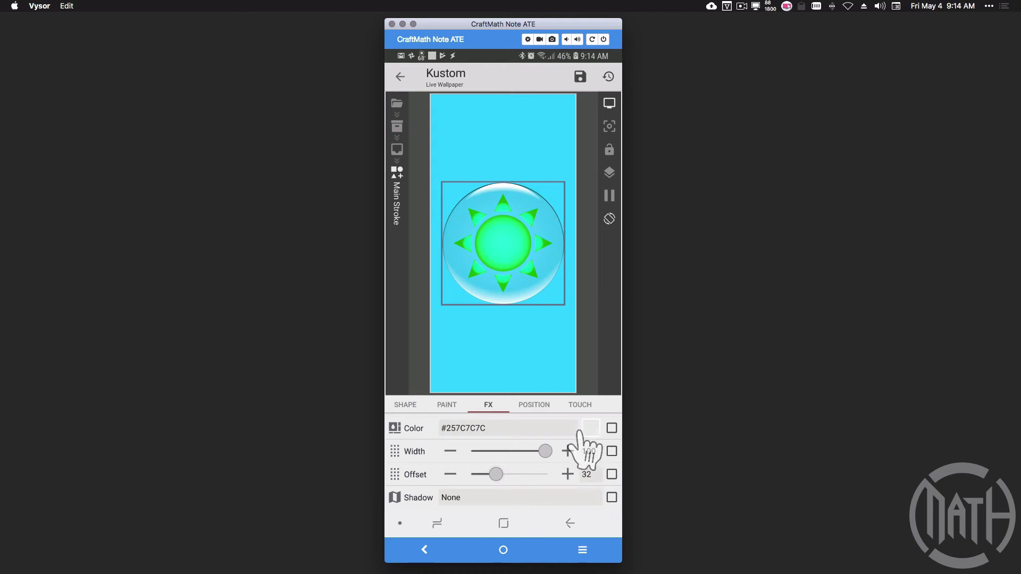
left_click(449, 409)
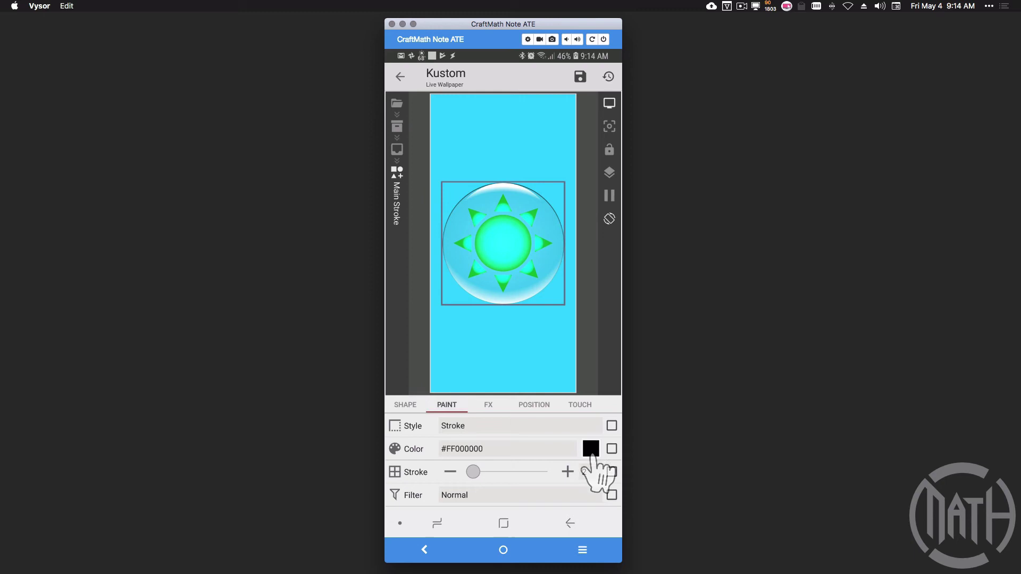
Open the Main circle and check its PAINT fill colour and FX radial gradient colour
right_click(440, 468)
left_click(435, 447)
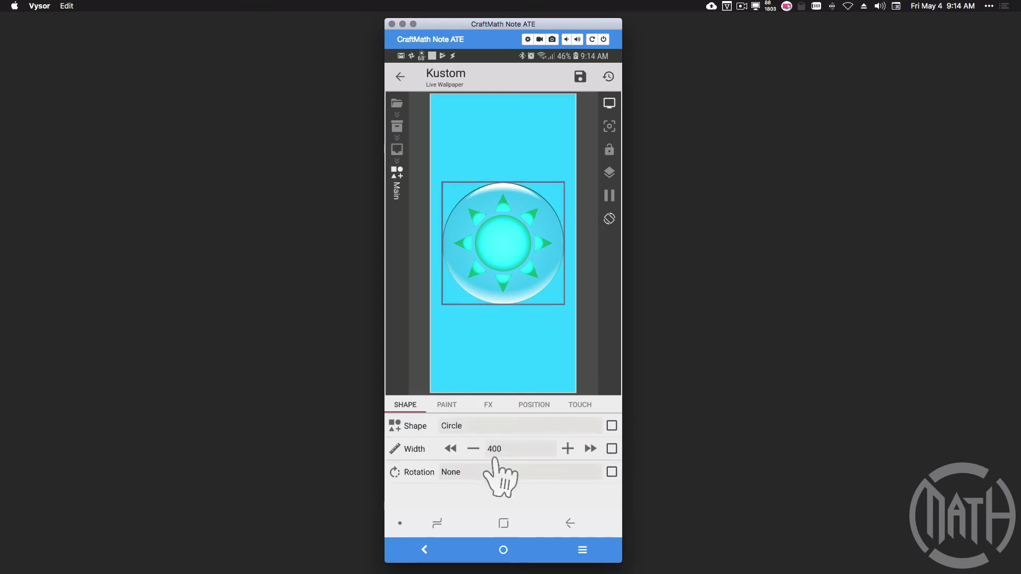
left_click(447, 405)
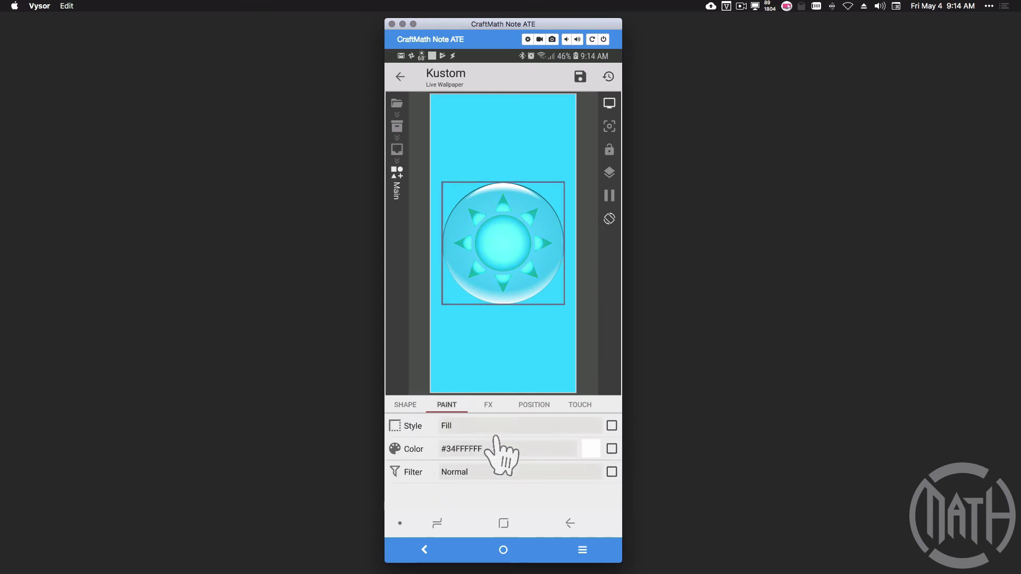
left_click(547, 450)
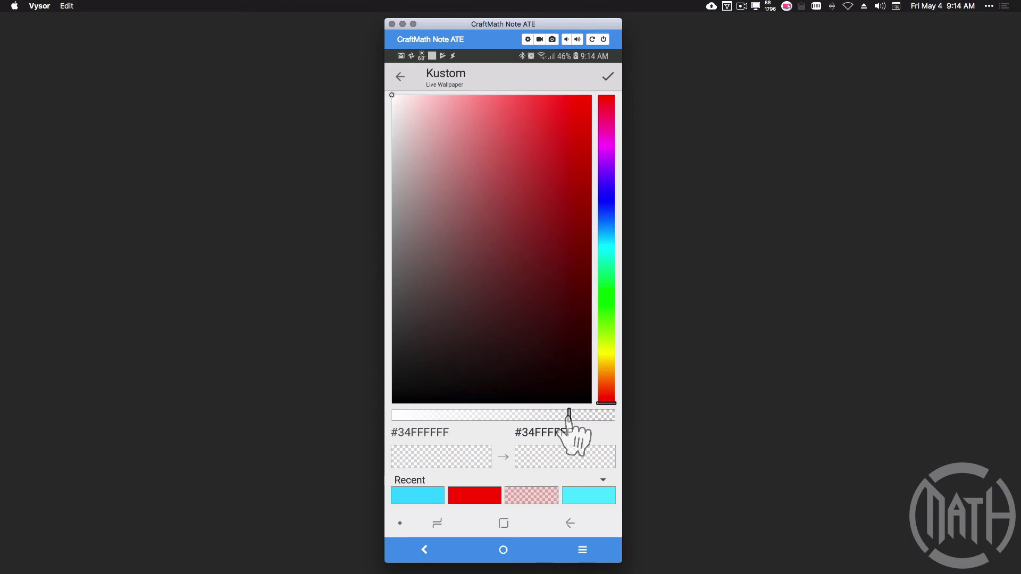
right_click(569, 423)
left_click(488, 406)
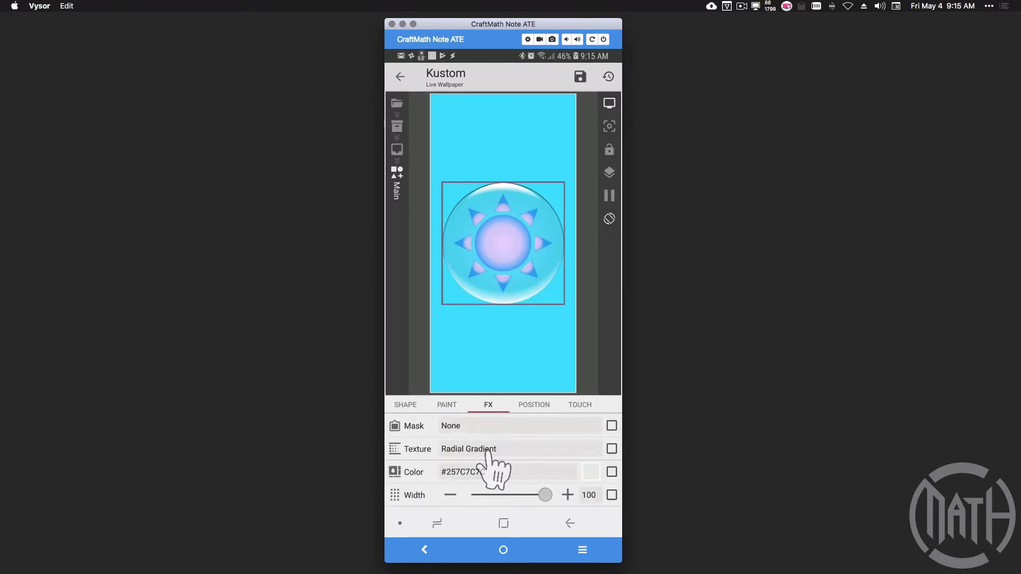
left_click(590, 473)
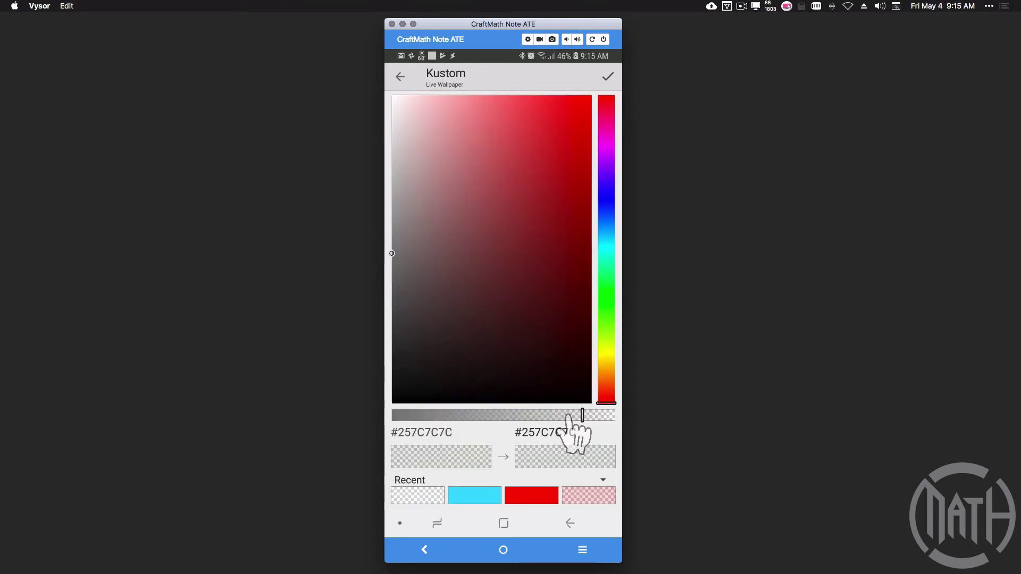
left_click(608, 77)
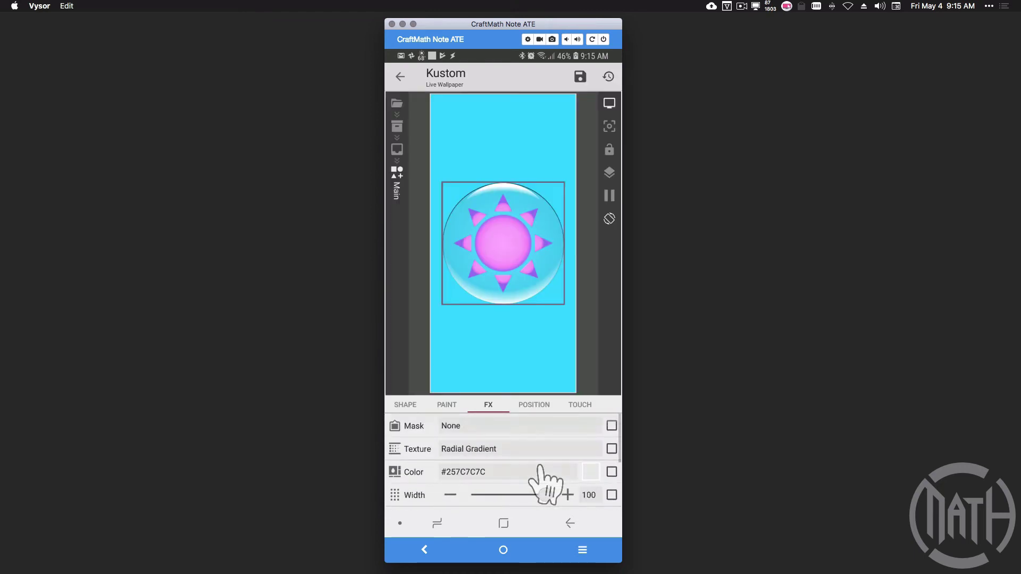
scroll(540, 467, "down", 5)
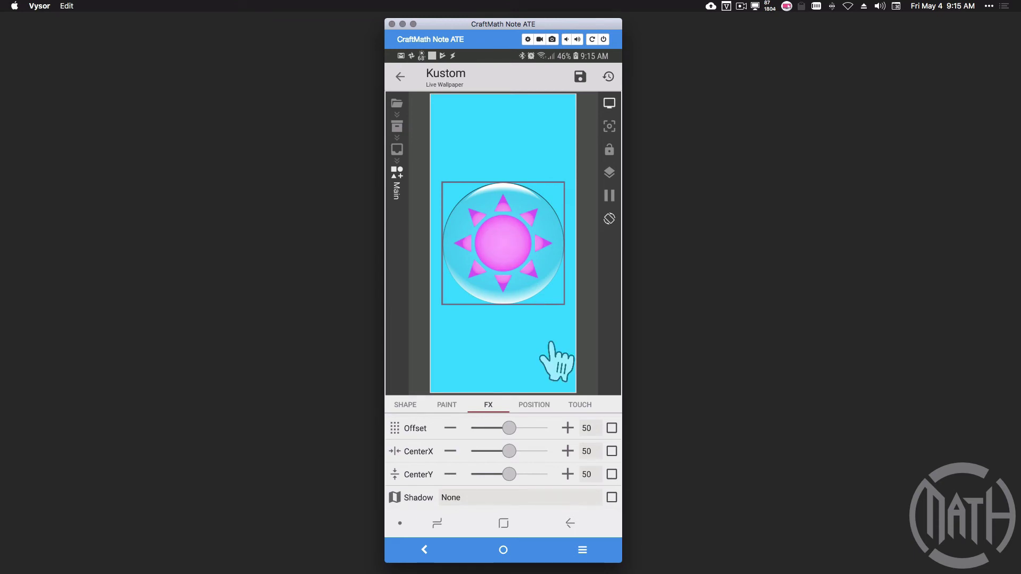
left_click(447, 405)
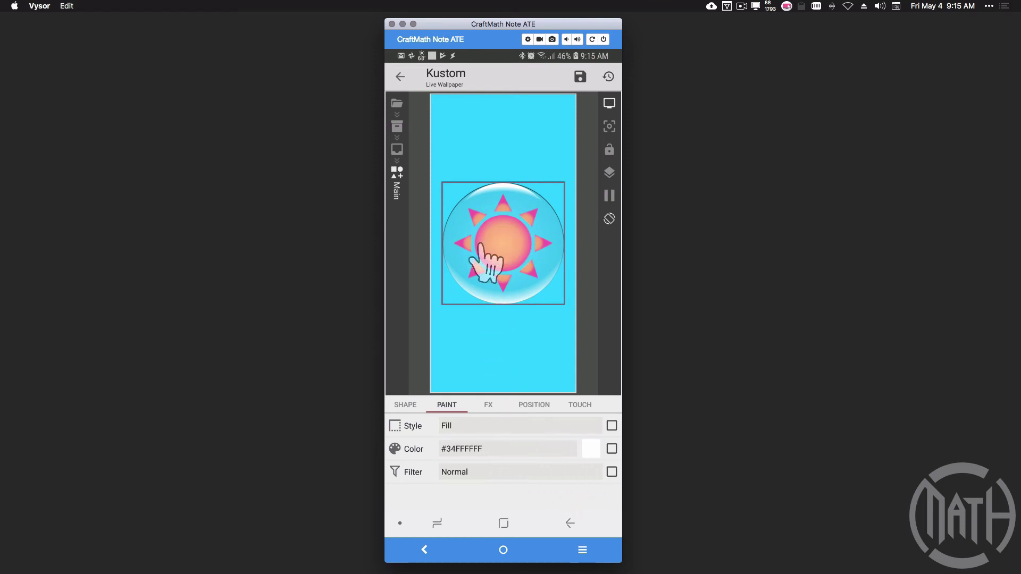
Make Main's fill opaque white and set its radial gradient colour to #577C7C7C
left_click(590, 449)
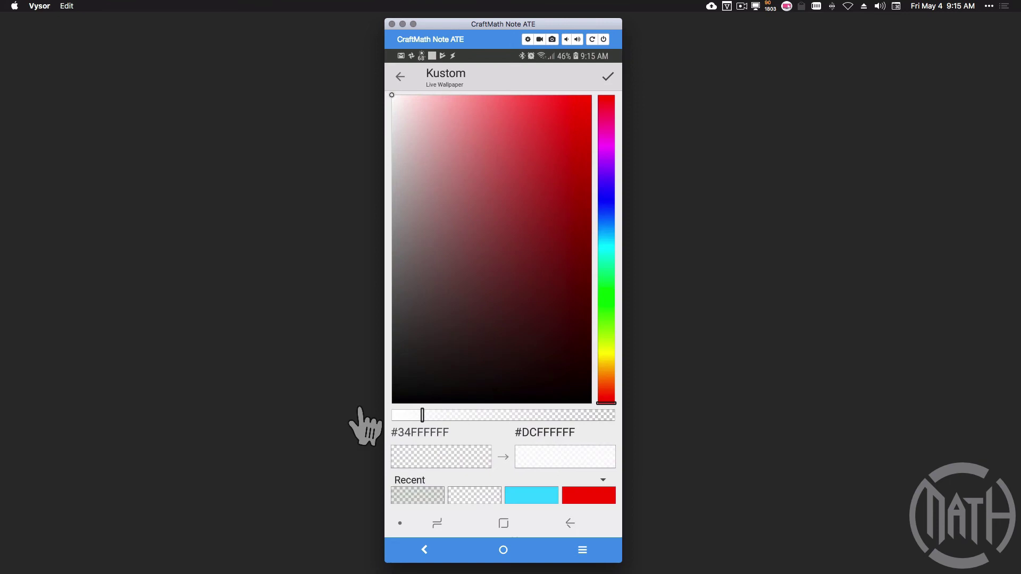
left_click(537, 460)
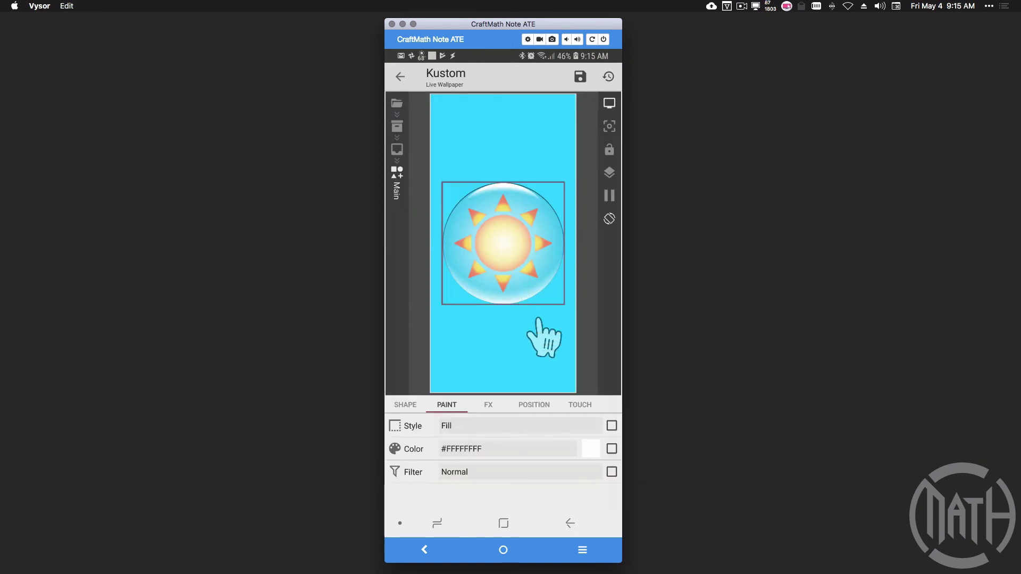
left_click(488, 406)
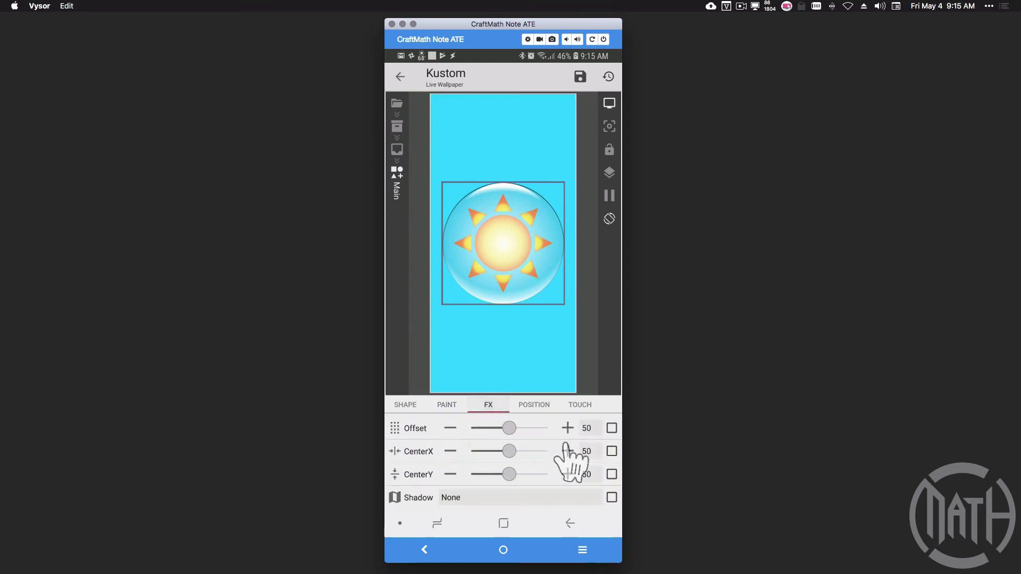
scroll(549, 451, "down", 3)
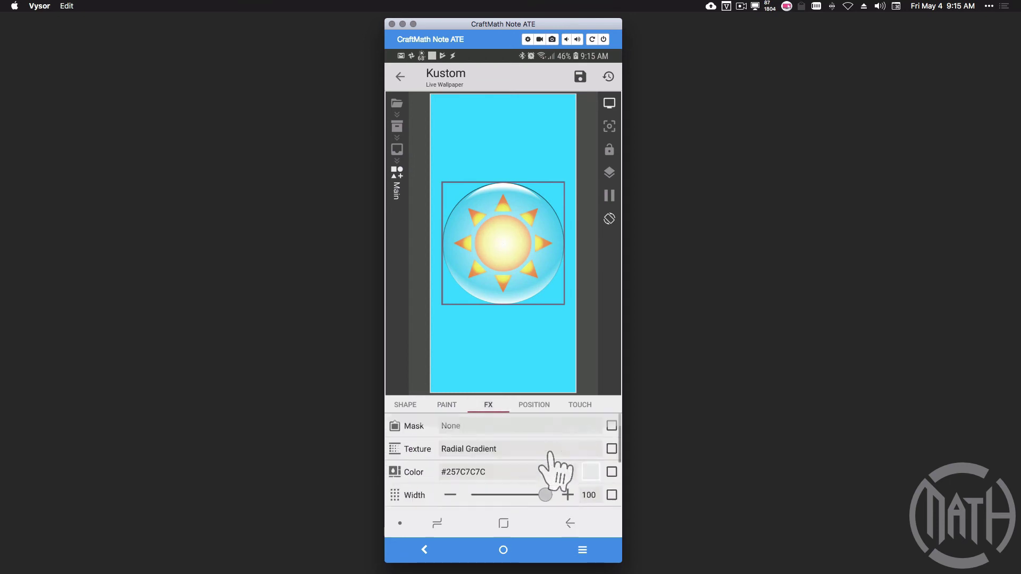
left_click(588, 468)
left_click_drag(527, 139, 583, 83)
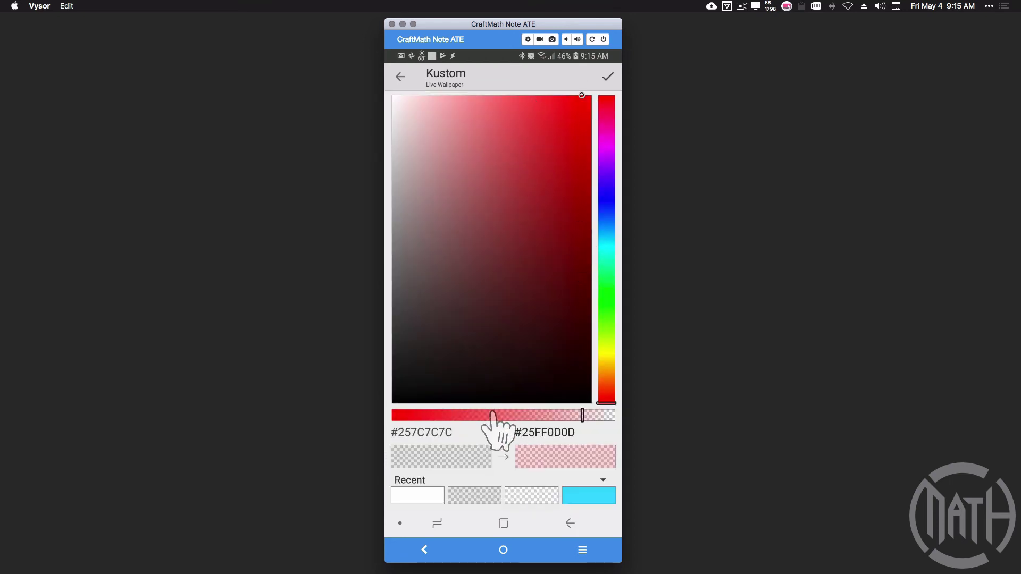
left_click_drag(497, 416, 477, 415)
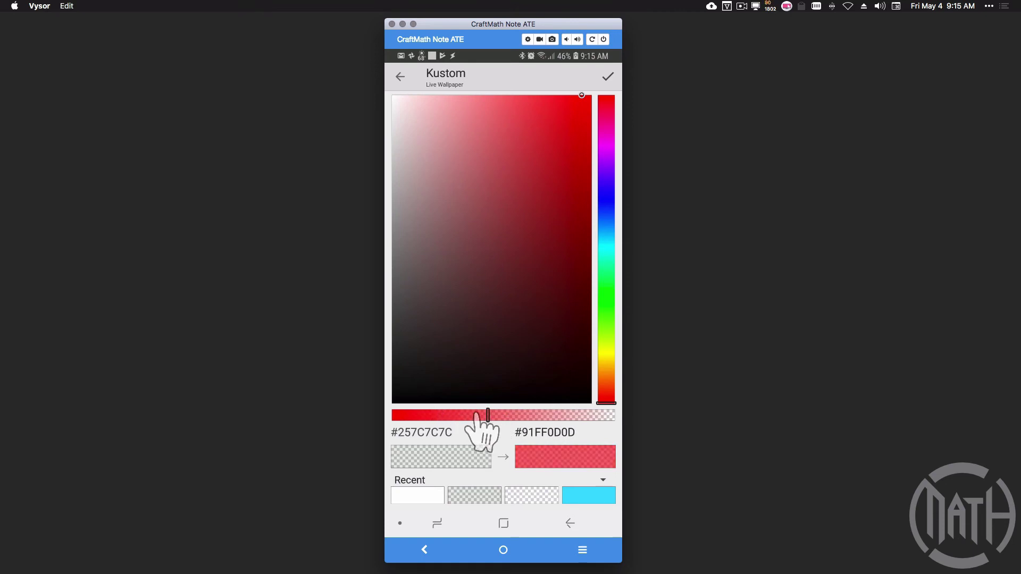
right_click(571, 313)
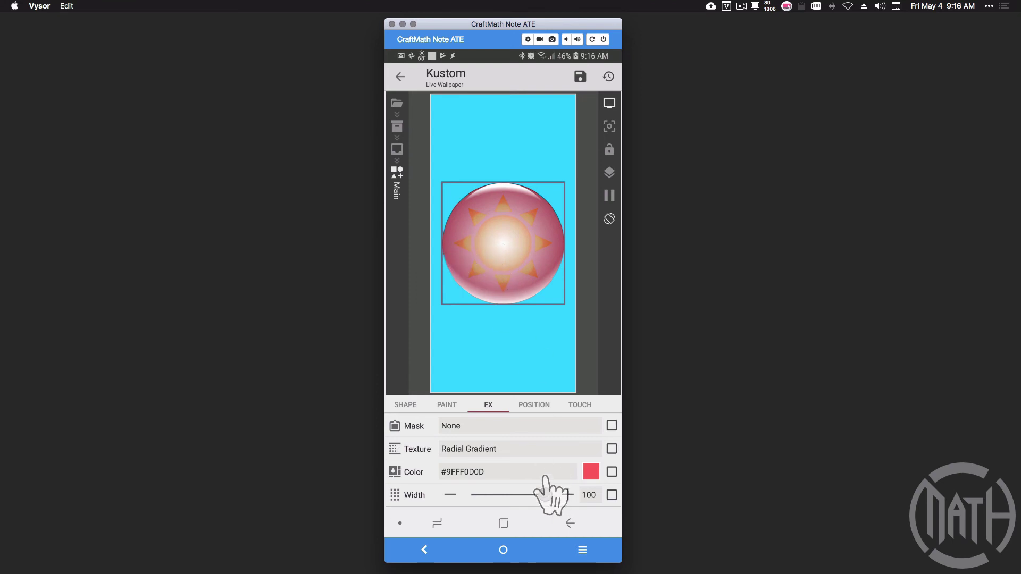
Keep Main's radial gradient width at 100, set its offset to 100, and return to the item list
left_click_drag(527, 495, 593, 492)
scroll(558, 499, "down", 3)
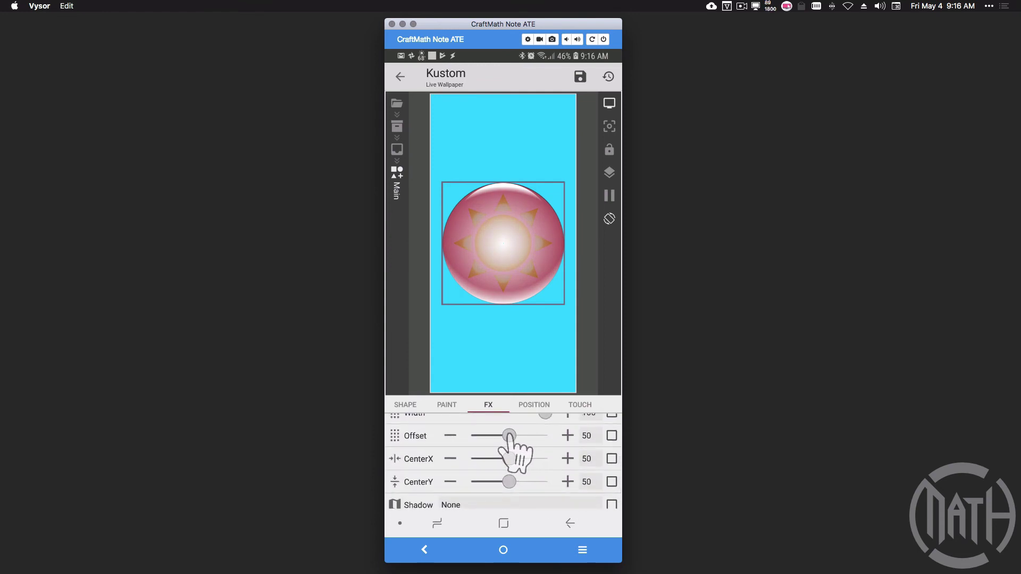
left_click_drag(509, 435, 548, 439)
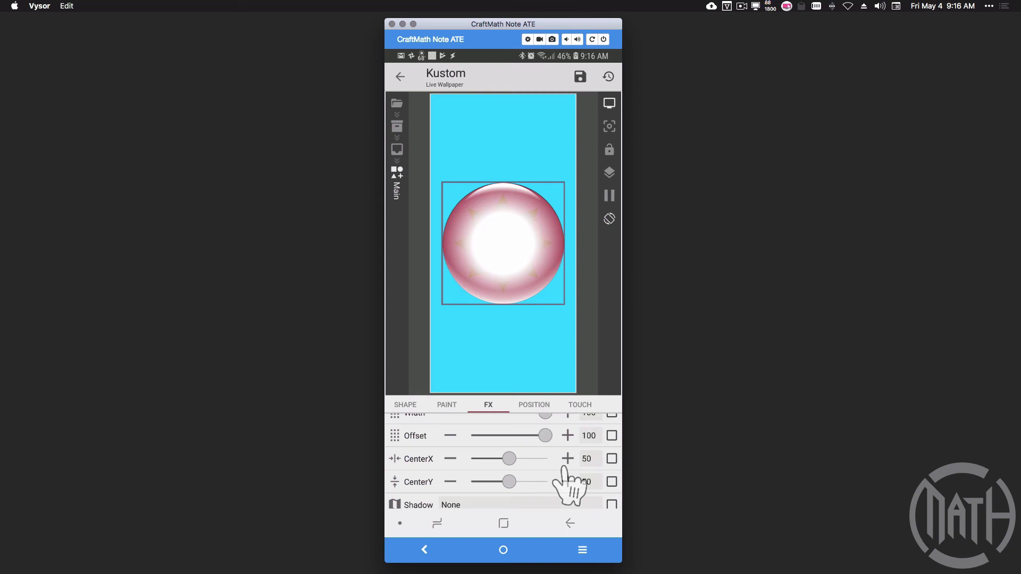
scroll(569, 484, "up", 3)
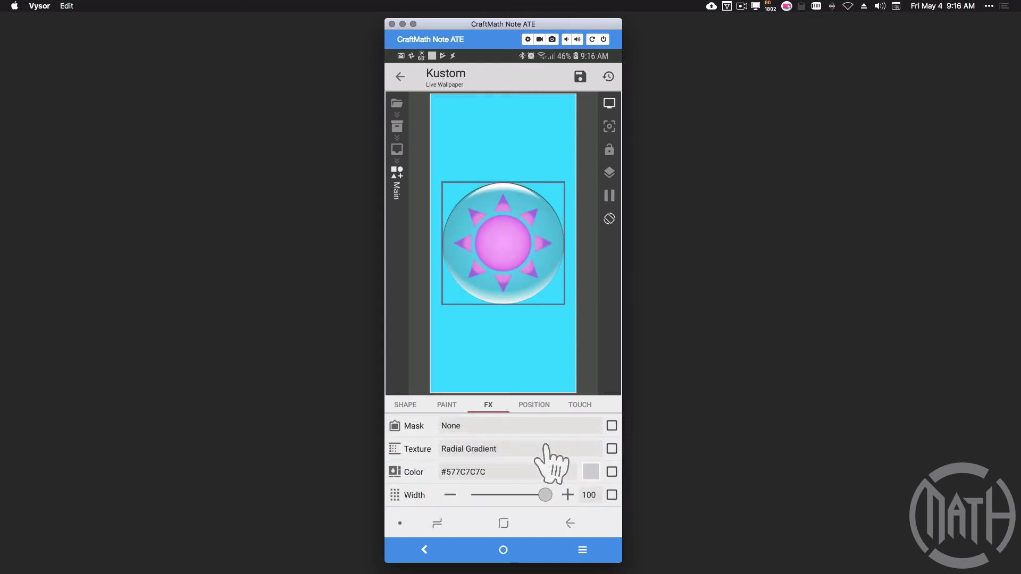
scroll(553, 470, "down", 3)
key("Escape")
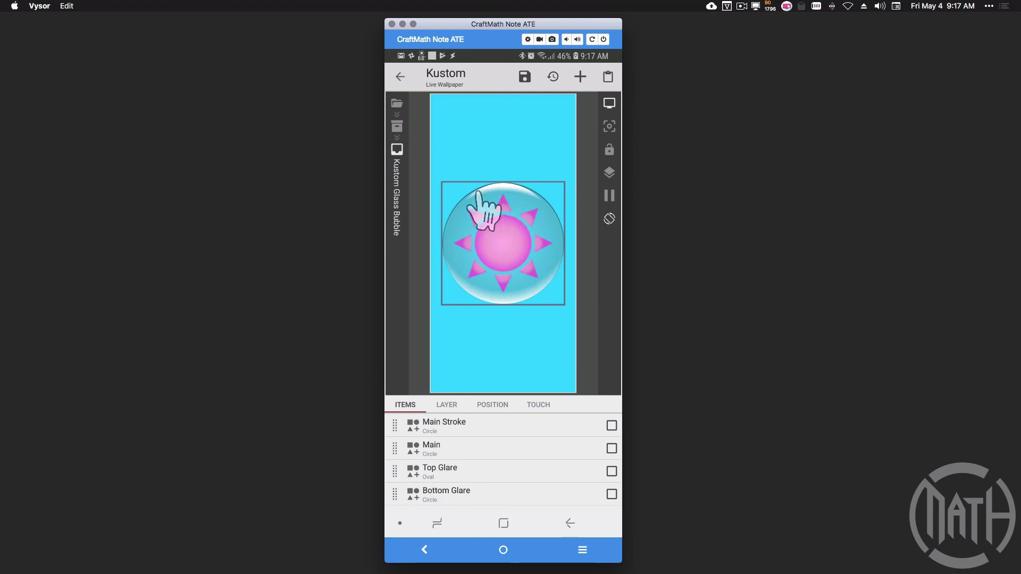
Give Top Glare a transparent #00FFFFFF paint colour
left_click(440, 469)
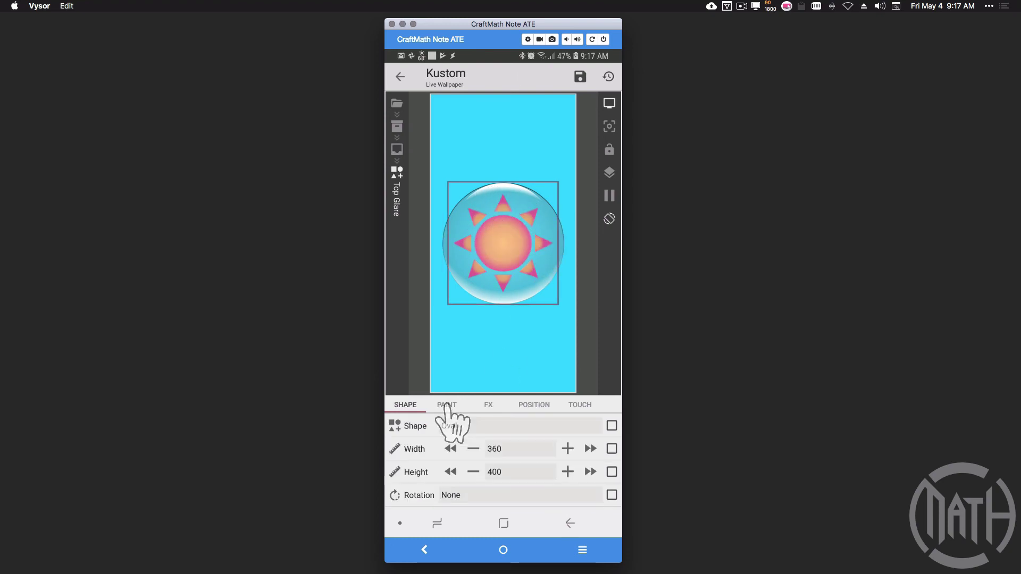
left_click(446, 405)
left_click(591, 451)
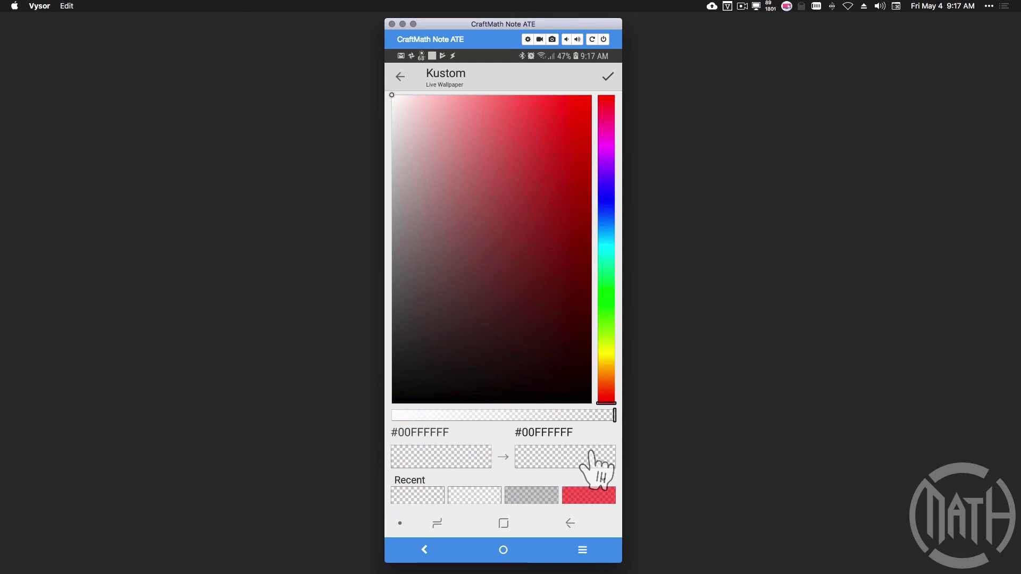
left_click(591, 451)
Set Top Glare's radial gradient to CenterY 75, Offset 80, Width 10, then open Bottom Glare
left_click(487, 406)
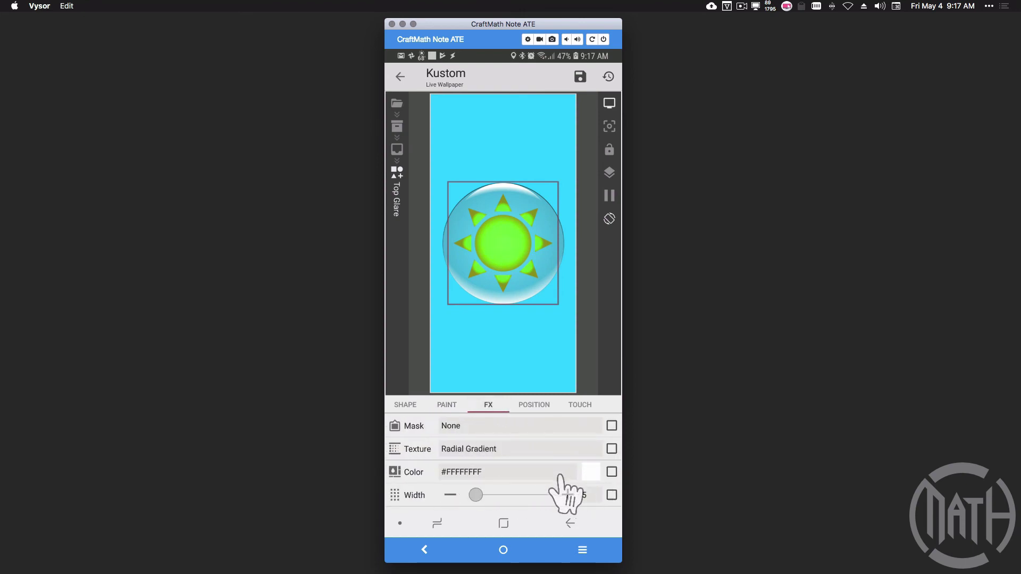
scroll(481, 442, "down", 3)
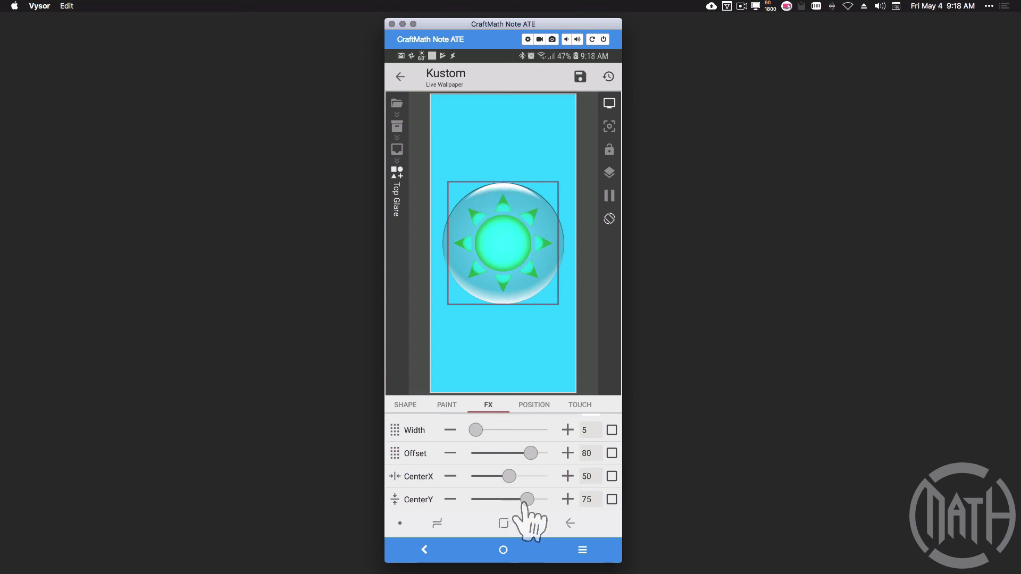
mouse_move(527, 499)
left_mouse_down()
mouse_move(485, 499)
mouse_move(527, 499)
left_mouse_up()
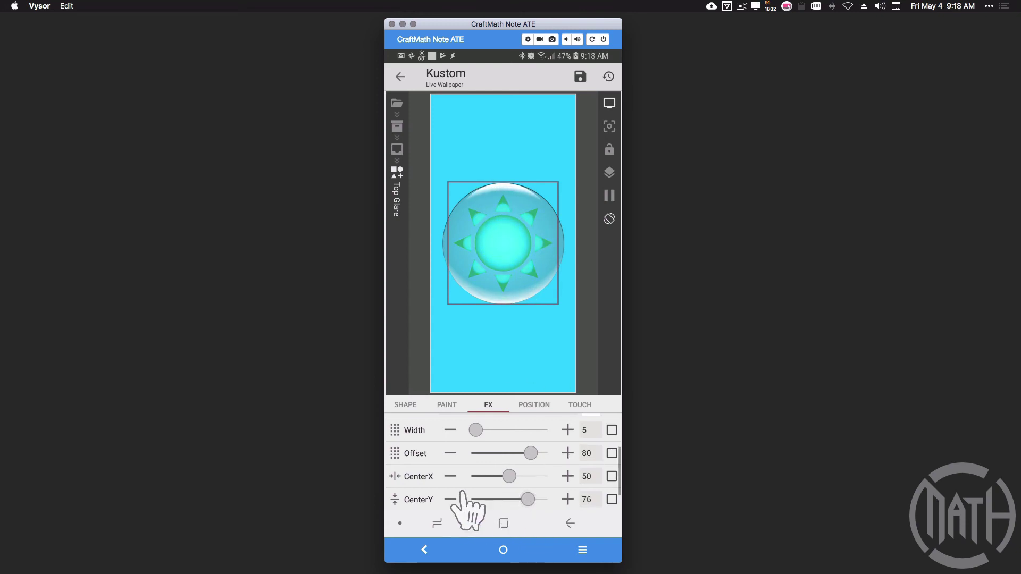
mouse_move(530, 453)
left_mouse_down()
mouse_move(503, 453)
mouse_move(531, 453)
left_mouse_up()
mouse_move(478, 430)
left_mouse_down()
mouse_move(519, 430)
mouse_move(480, 429)
left_mouse_up()
left_click(450, 431)
left_click(450, 430)
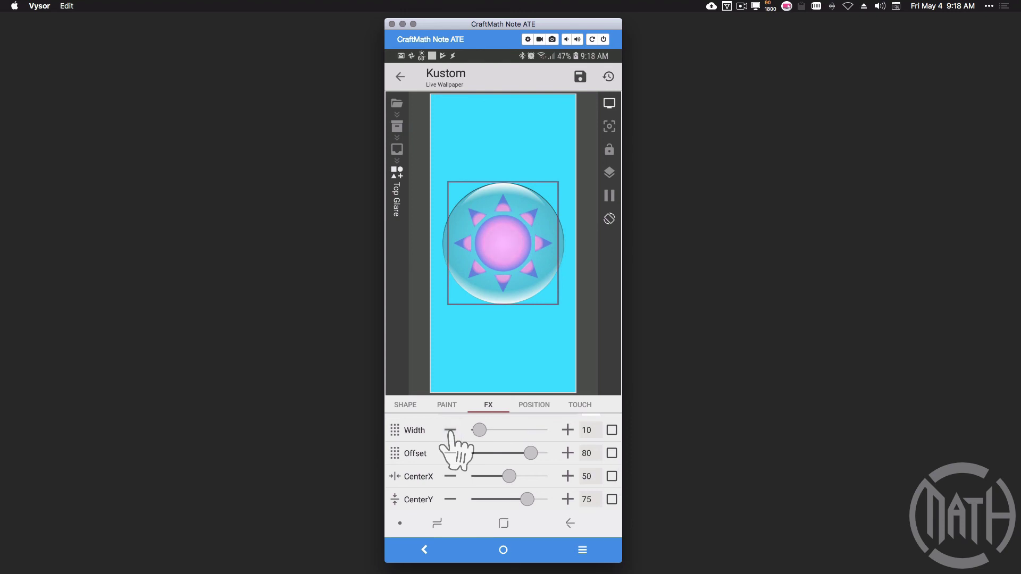
right_click(450, 431)
left_click(445, 493)
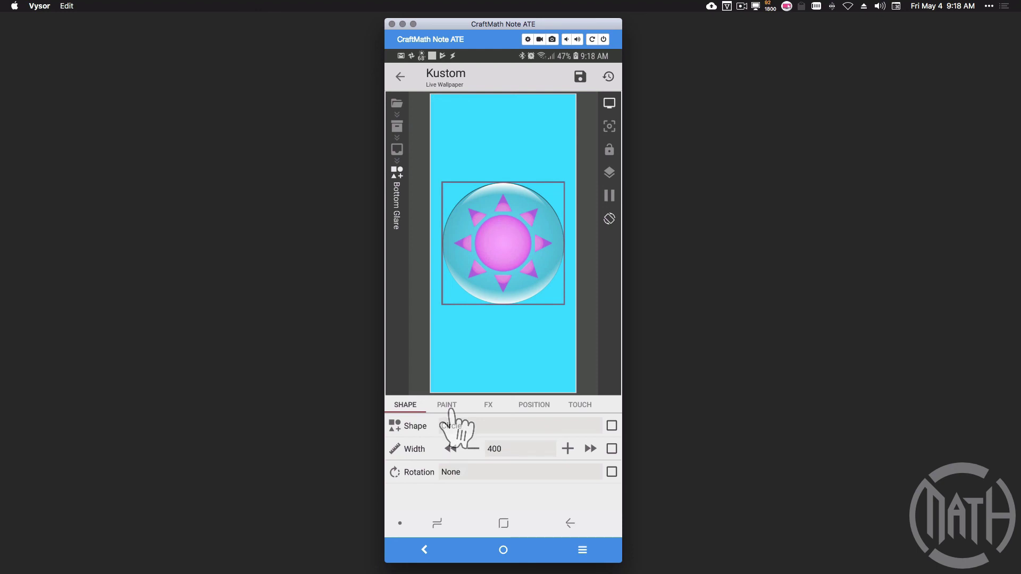
Give Bottom Glare a white radial gradient with CenterY 39, Offset 90 and Width 11
left_click(449, 407)
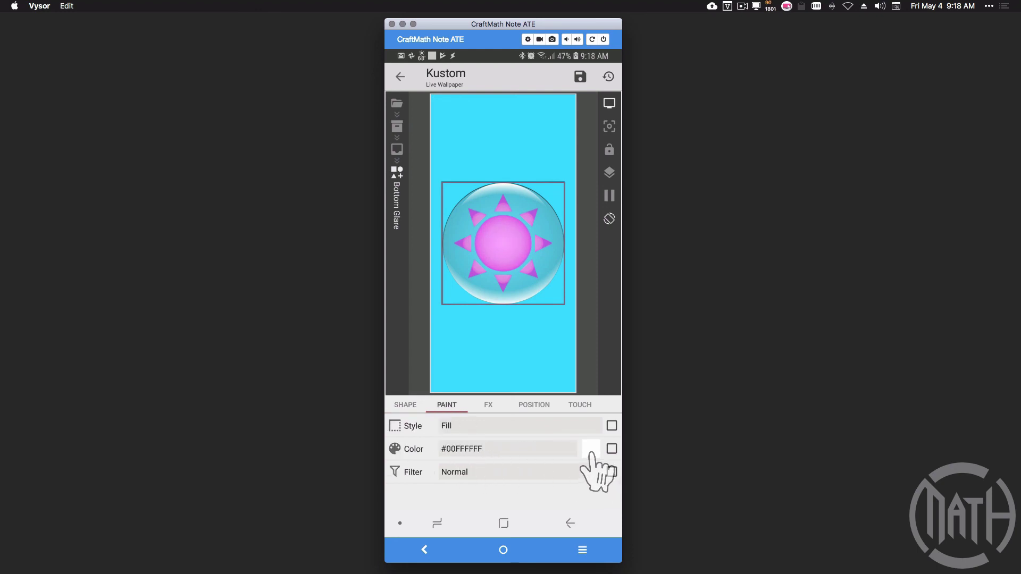
left_click(490, 405)
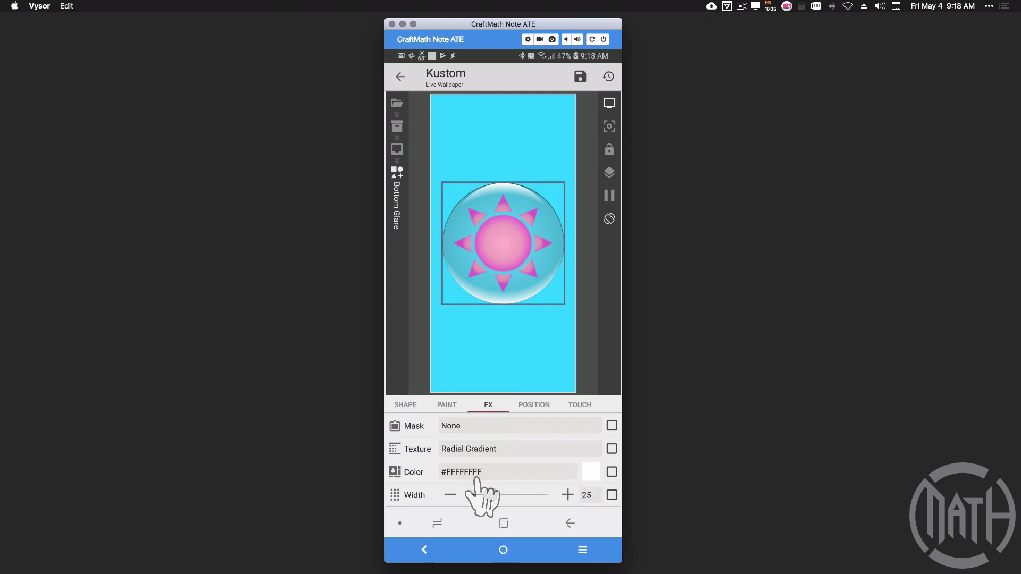
scroll(478, 471, "down", 2)
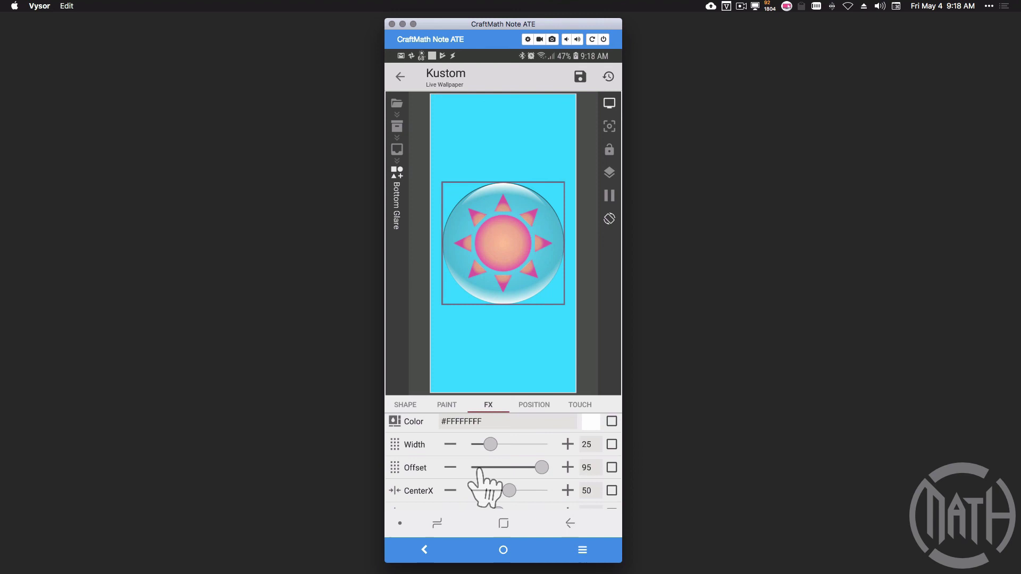
scroll(479, 469, "down", 3)
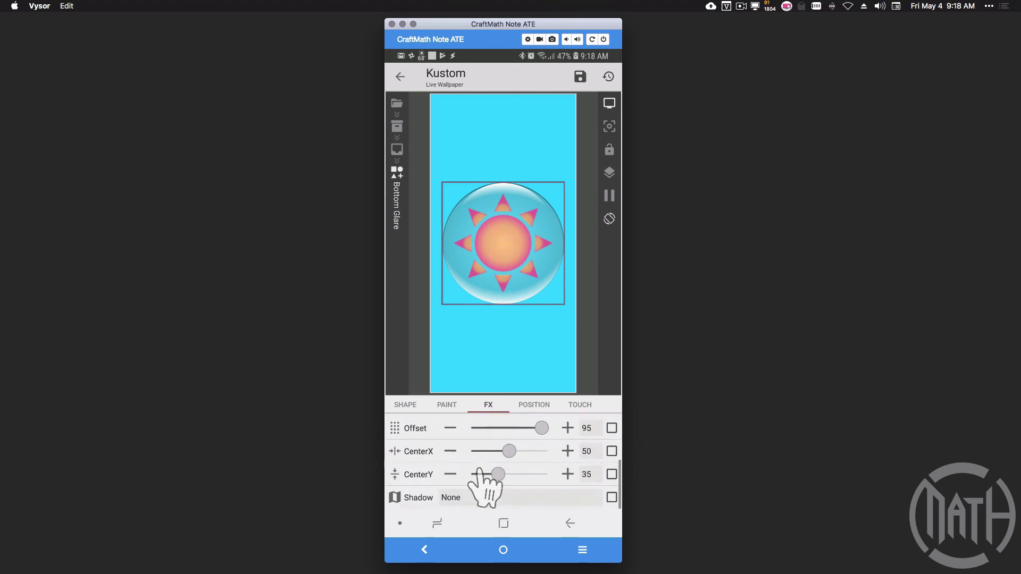
scroll(480, 470, "up", 1)
mouse_move(498, 498)
left_mouse_down()
mouse_move(526, 498)
mouse_move(500, 498)
left_mouse_up()
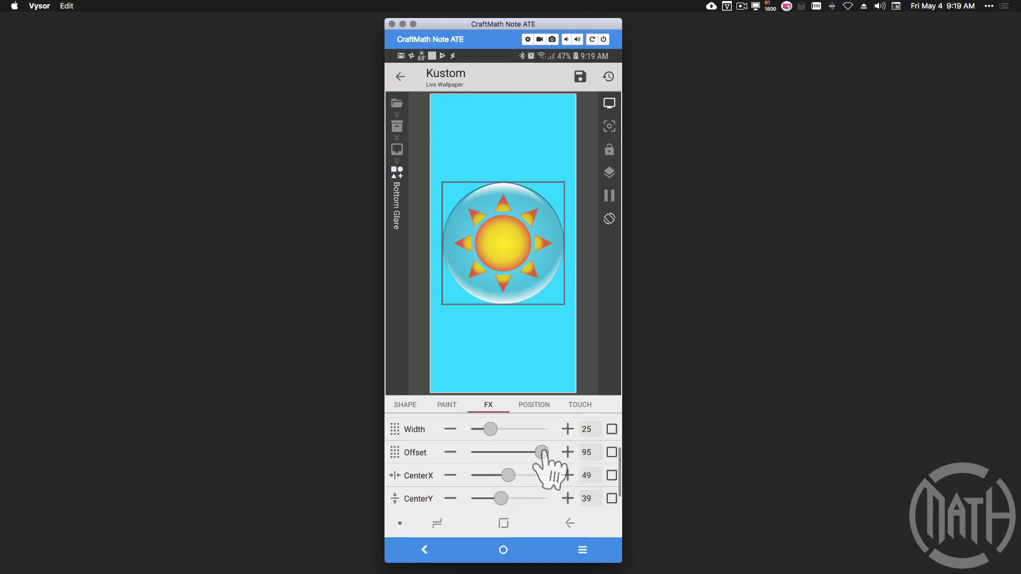
mouse_move(540, 452)
left_mouse_down()
mouse_move(516, 451)
mouse_move(538, 452)
left_mouse_up()
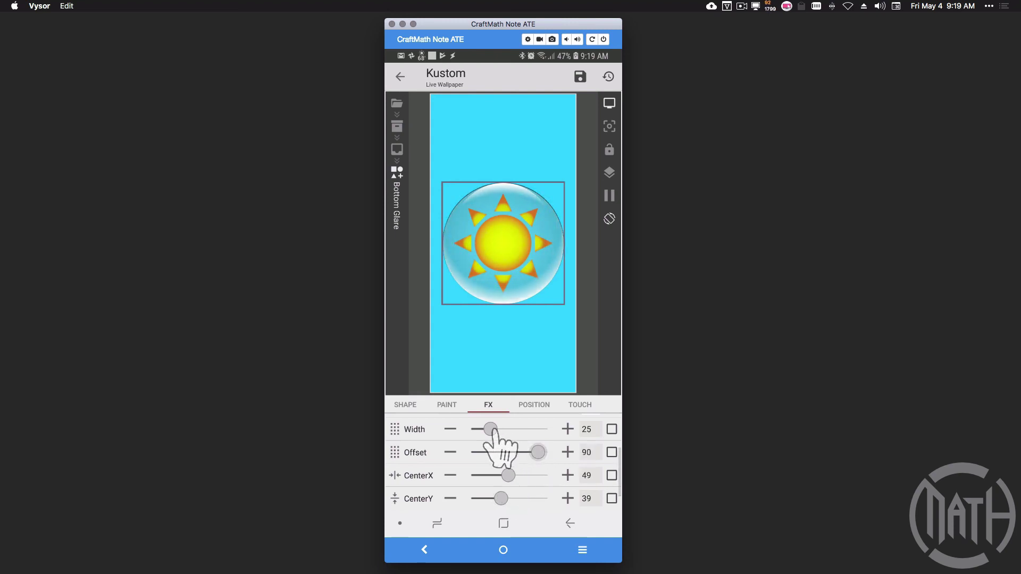
mouse_move(490, 429)
left_mouse_down()
mouse_move(518, 429)
mouse_move(480, 429)
left_mouse_up()
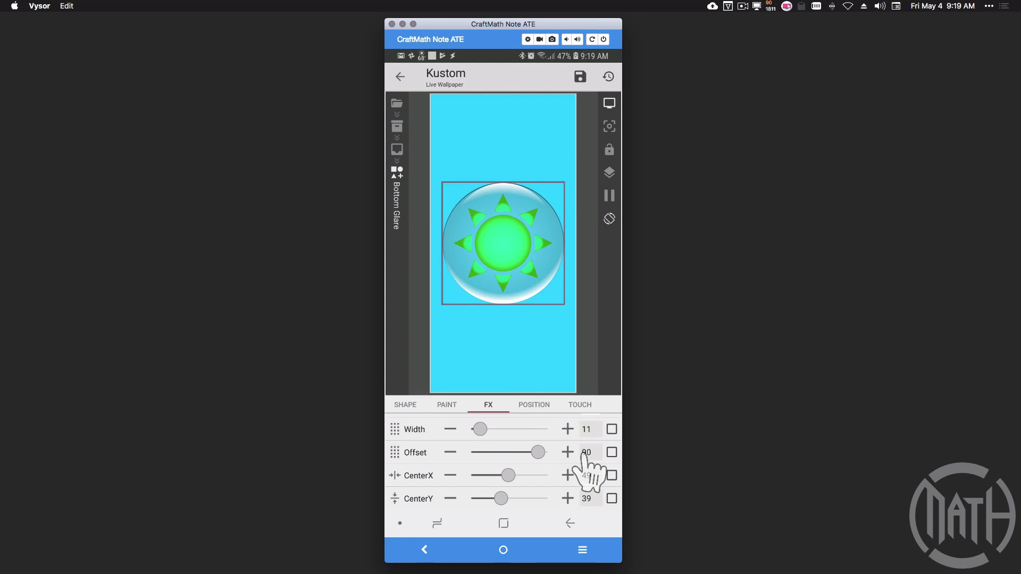
Turn clockbgo Off in the Glass Bubble Komp globals, then test-toggle the bubble's glass style
left_click(569, 522)
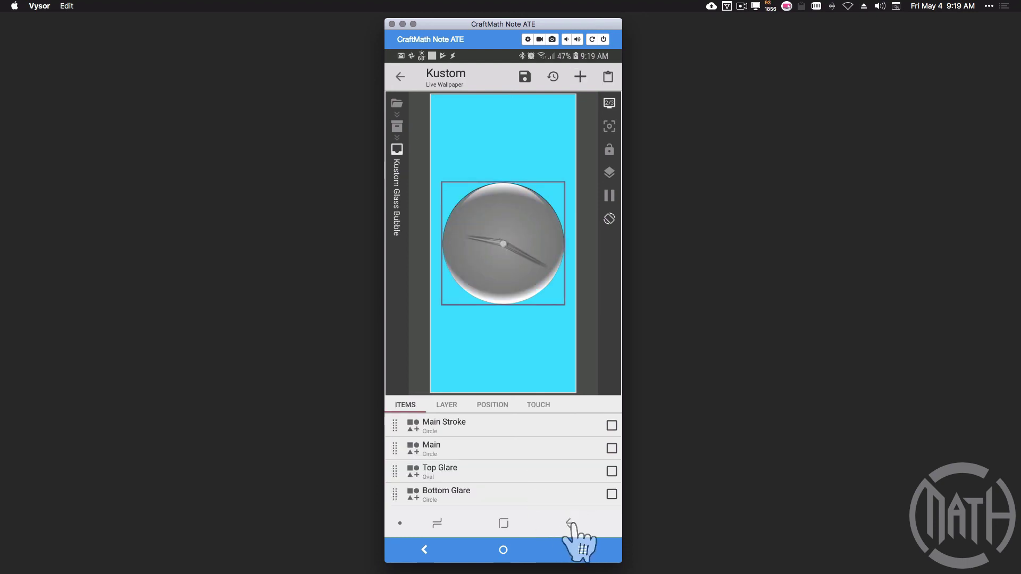
left_click(570, 522)
left_click(547, 404)
scroll(542, 472, "down", 3)
left_click(582, 483)
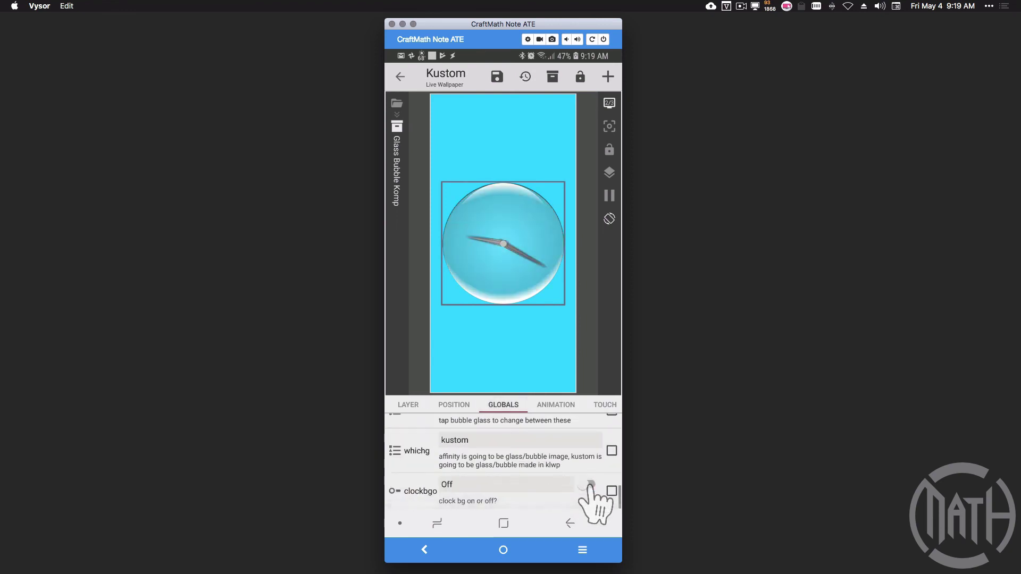
left_click(515, 273)
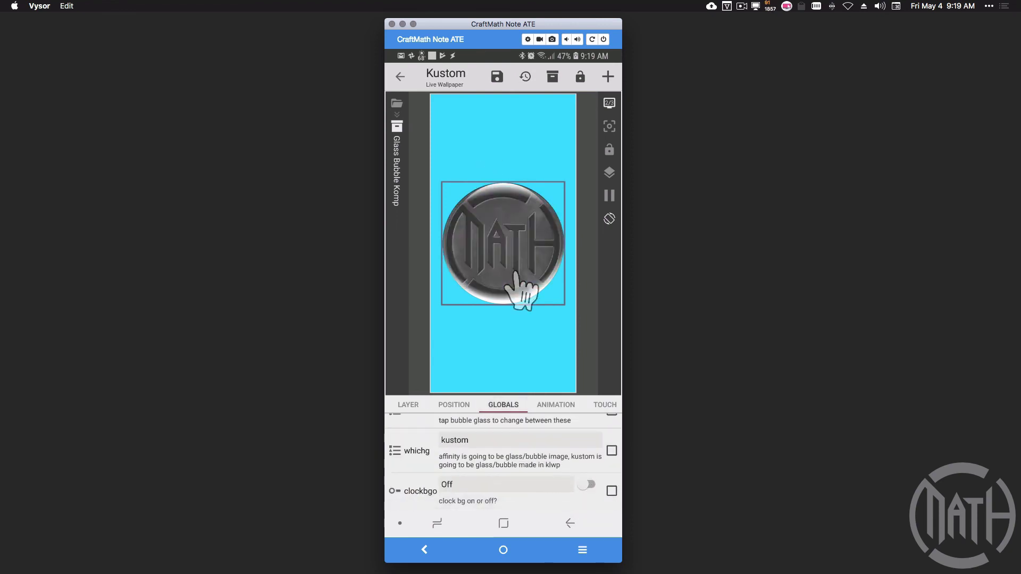
left_click(514, 272)
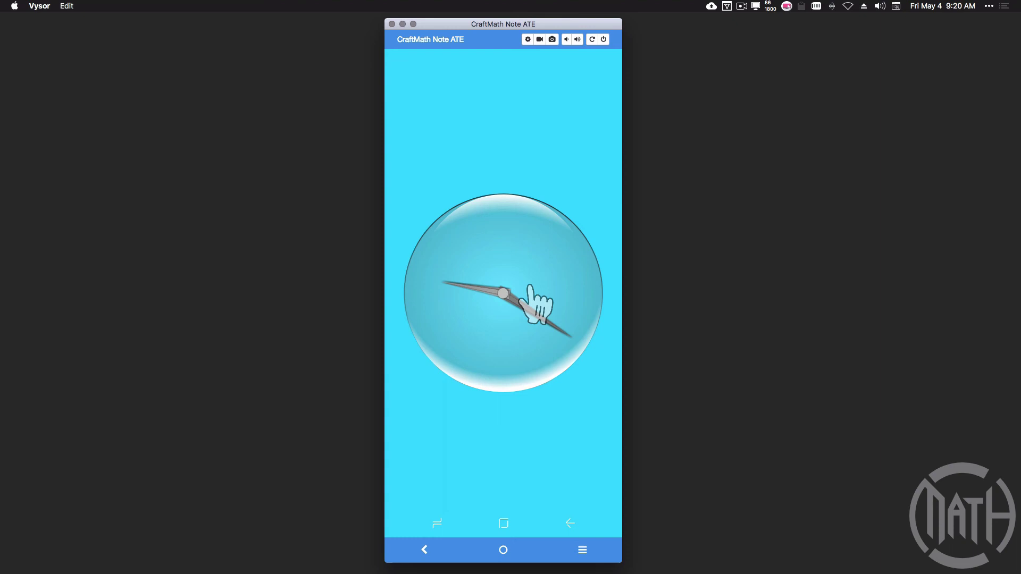